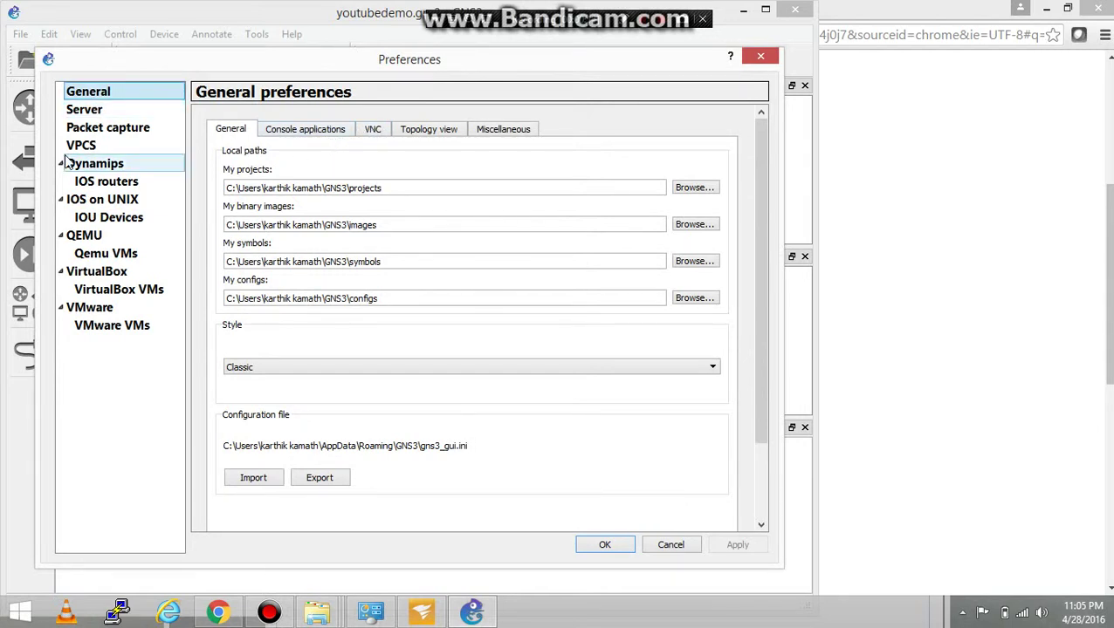
Start a new IOS router template using the new image c3640-ik9o3s-mz124-13.bin from the gns ios folder, and decompress it
{"action": "left_click", "coordinate": [107, 182]}
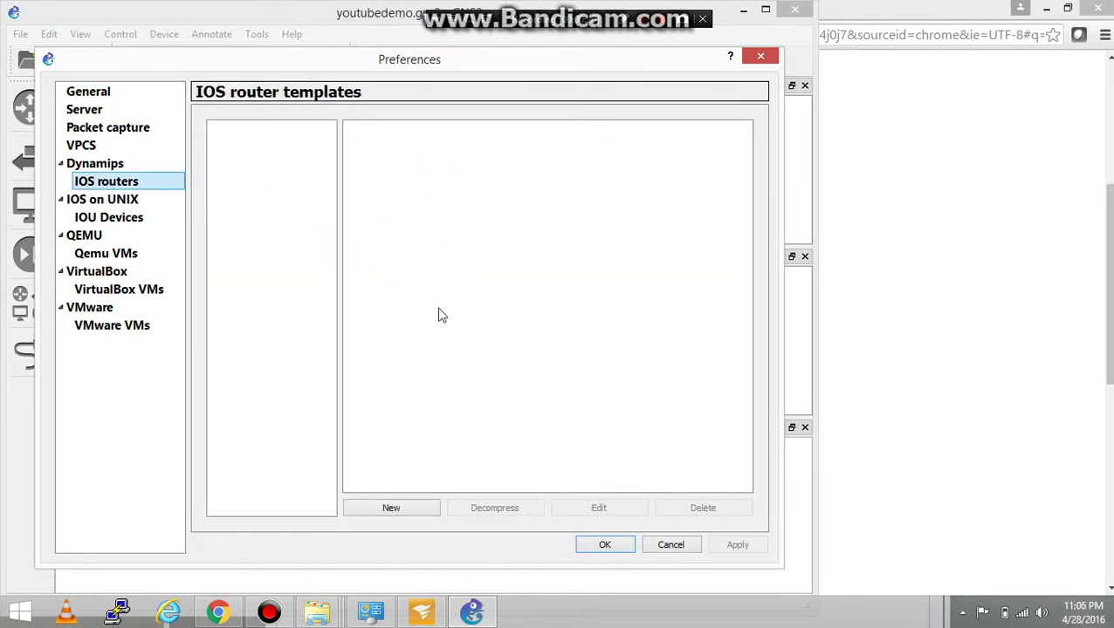
{"action": "left_click", "coordinate": [399, 513]}
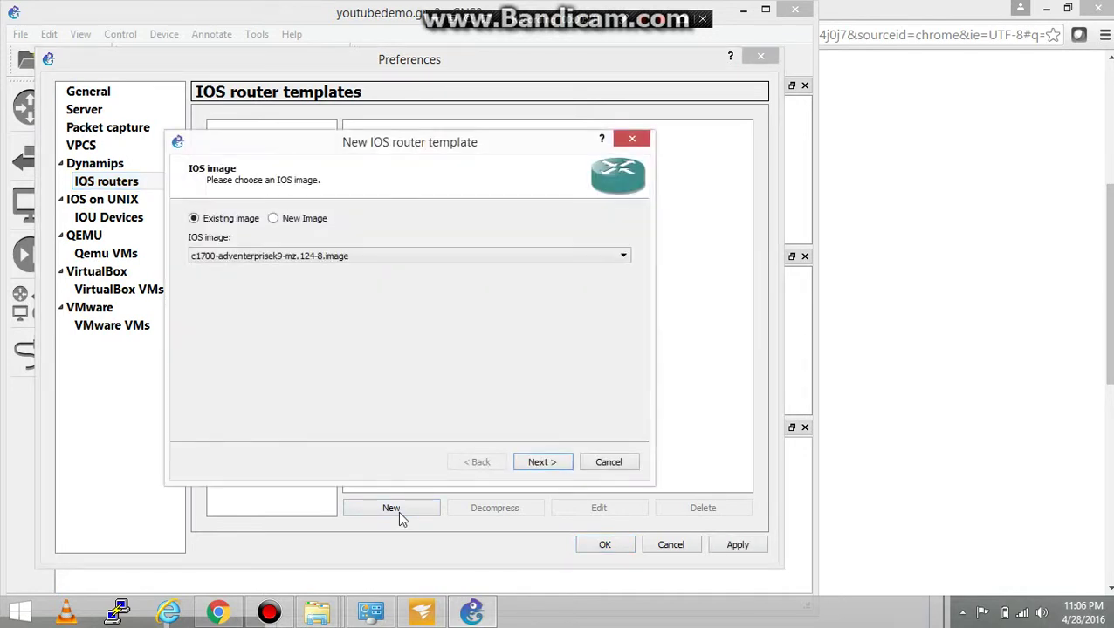
{"action": "left_click", "coordinate": [273, 220]}
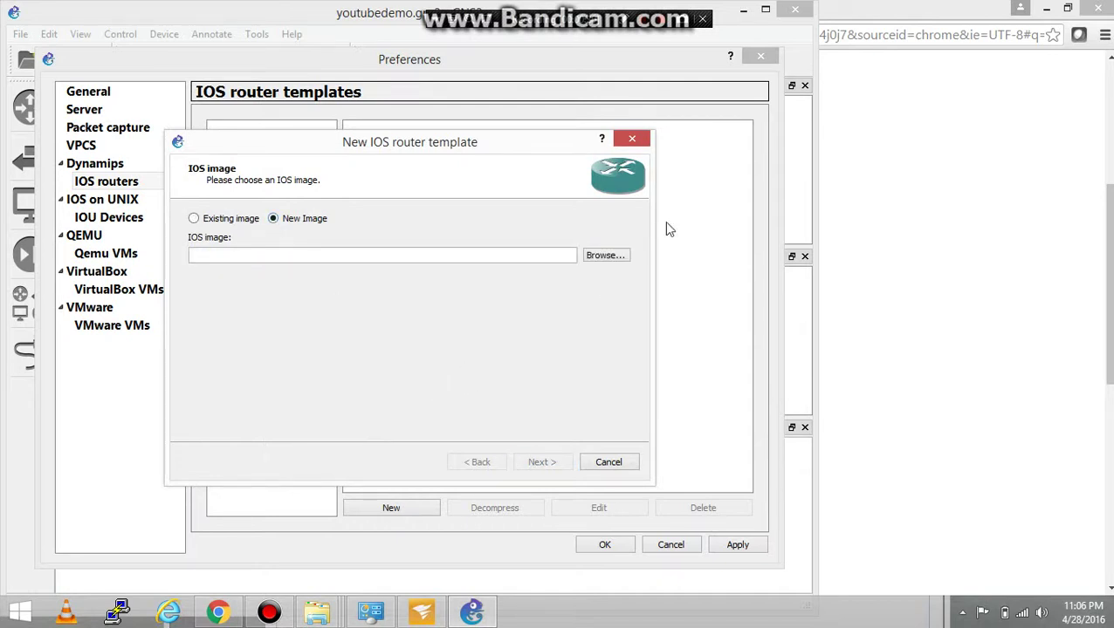
{"action": "left_click", "coordinate": [600, 256]}
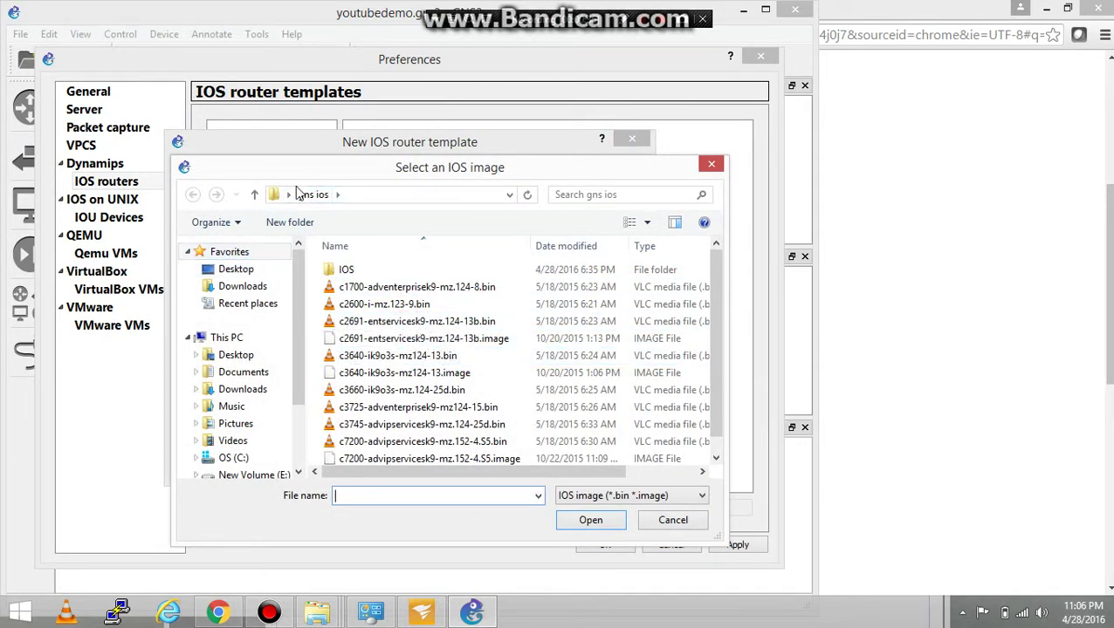
{"action": "mouse_move", "coordinate": [716, 273]}
{"action": "left_mouse_down"}
{"action": "mouse_move", "coordinate": [715, 329]}
{"action": "mouse_move", "coordinate": [714, 280]}
{"action": "left_mouse_up"}
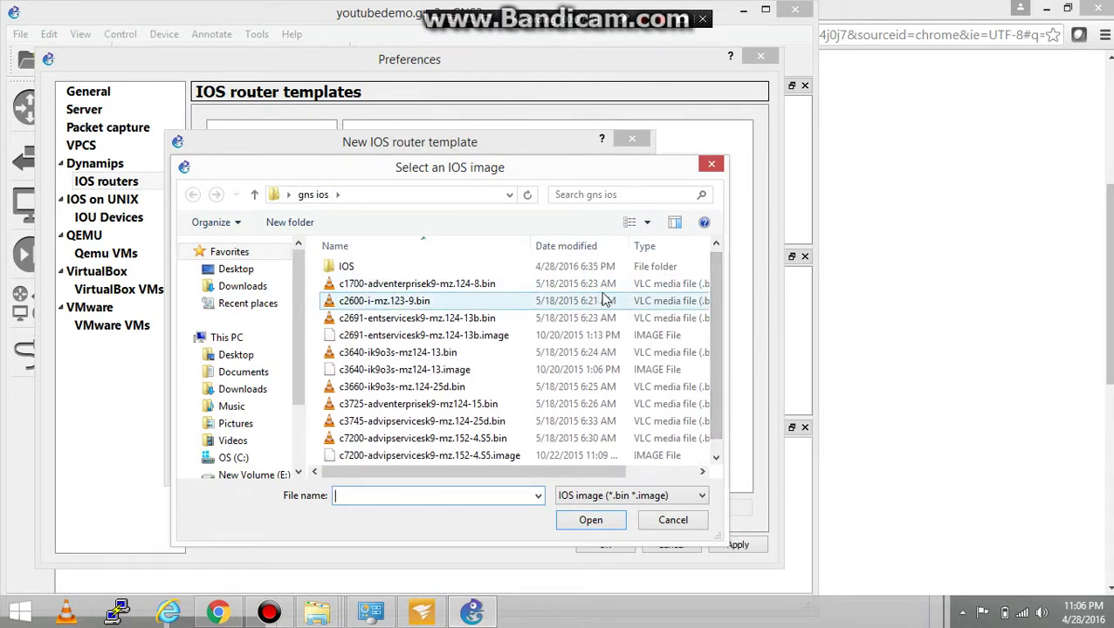
{"action": "left_click", "coordinate": [598, 356]}
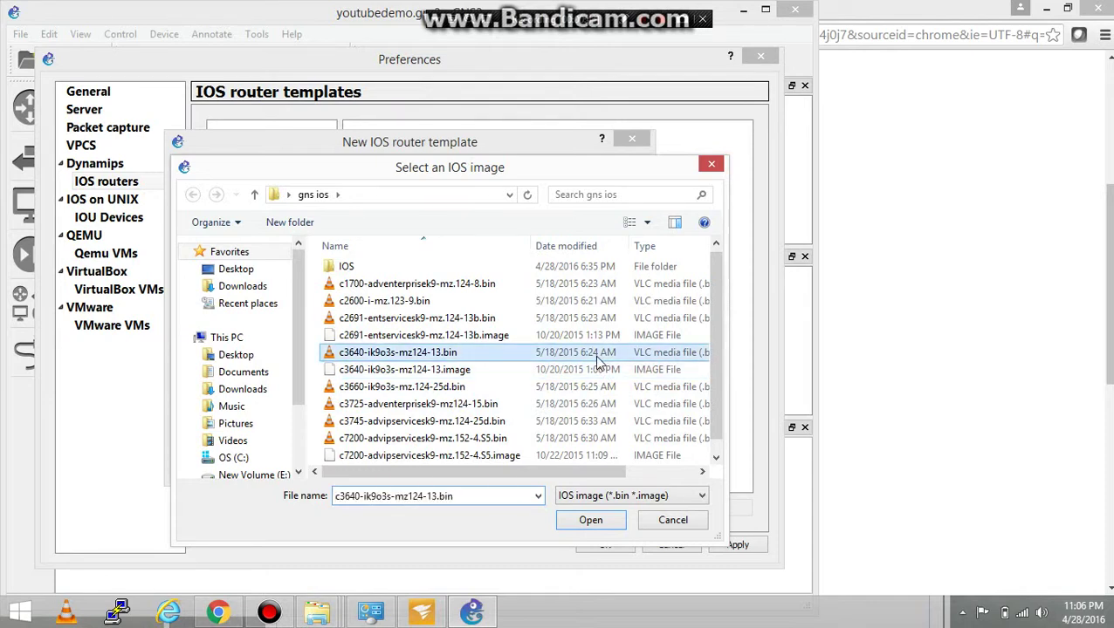
{"action": "left_click", "coordinate": [586, 522]}
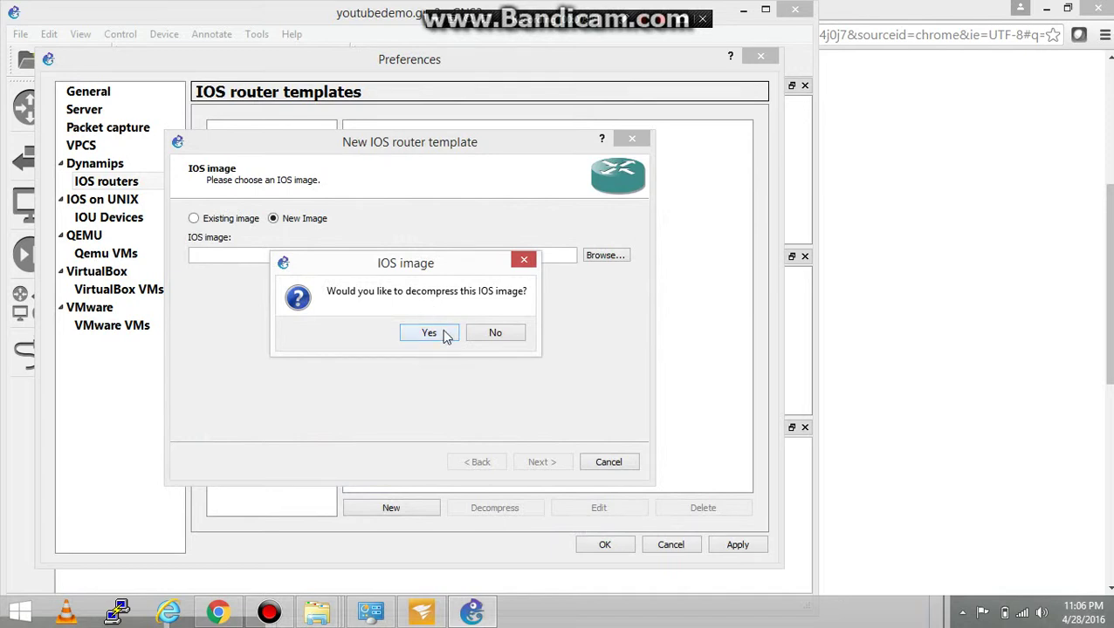
{"action": "left_click", "coordinate": [429, 332]}
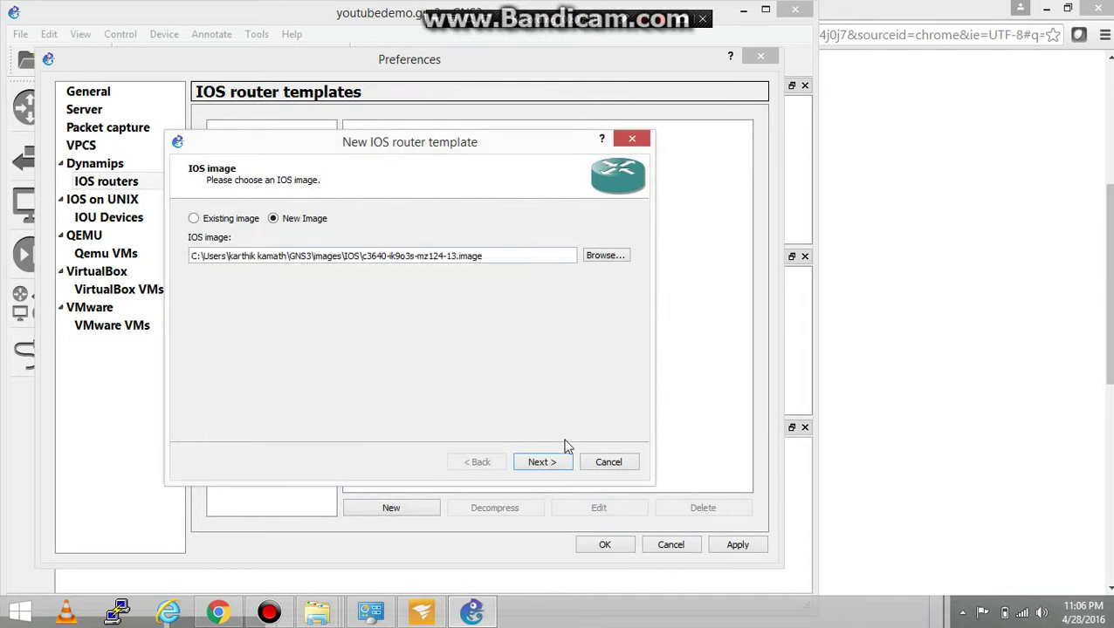
Finish the c3600 router template with its default platform, chassis and RAM and empty network adapter slots, and save the preferences
{"action": "left_click", "coordinate": [542, 470]}
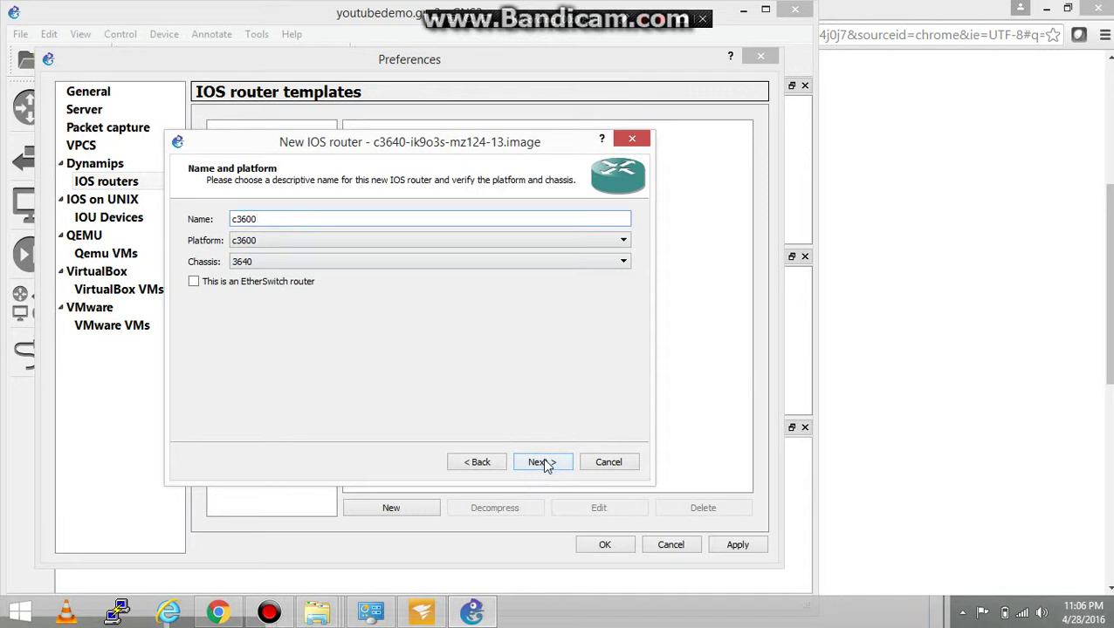
{"action": "left_click", "coordinate": [543, 463]}
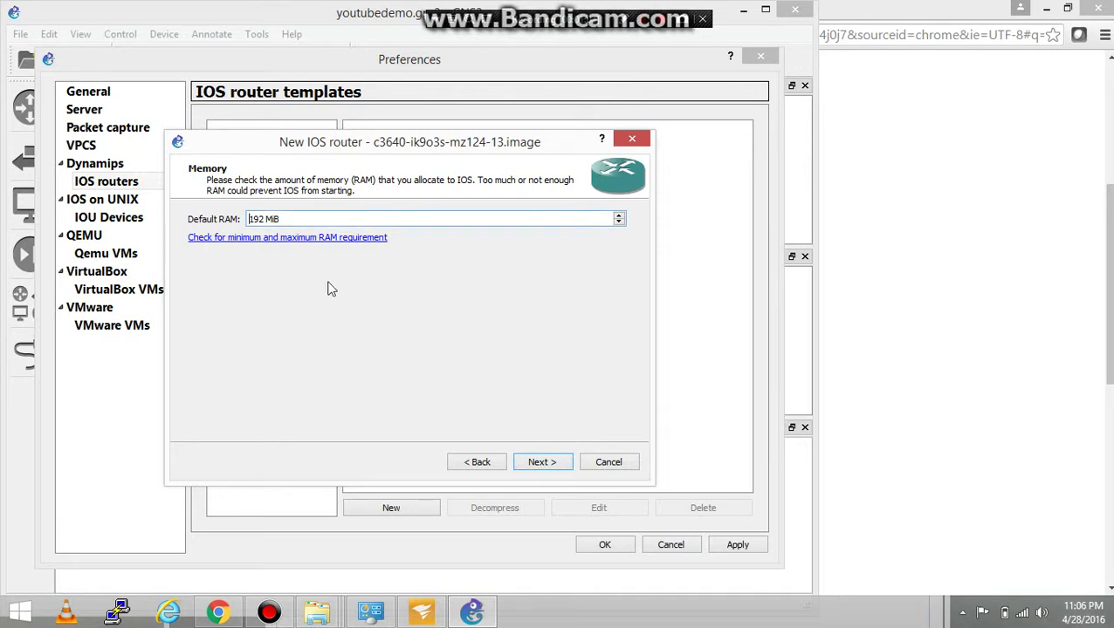
{"action": "left_click", "coordinate": [543, 463]}
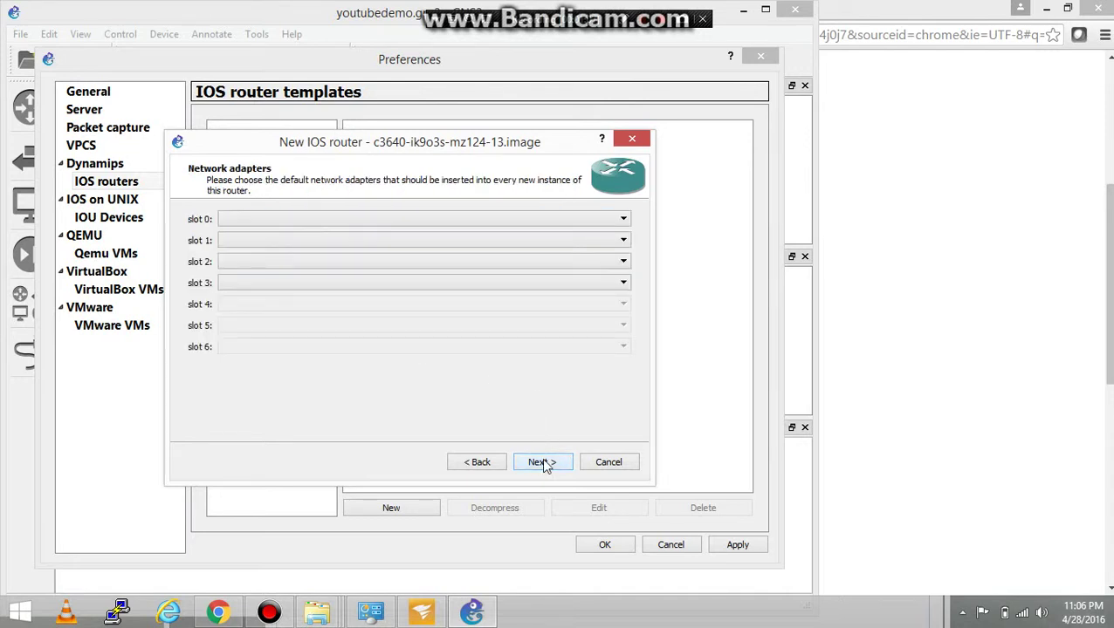
{"action": "left_click", "coordinate": [623, 219]}
{"action": "left_click", "coordinate": [623, 220]}
{"action": "left_click", "coordinate": [625, 220]}
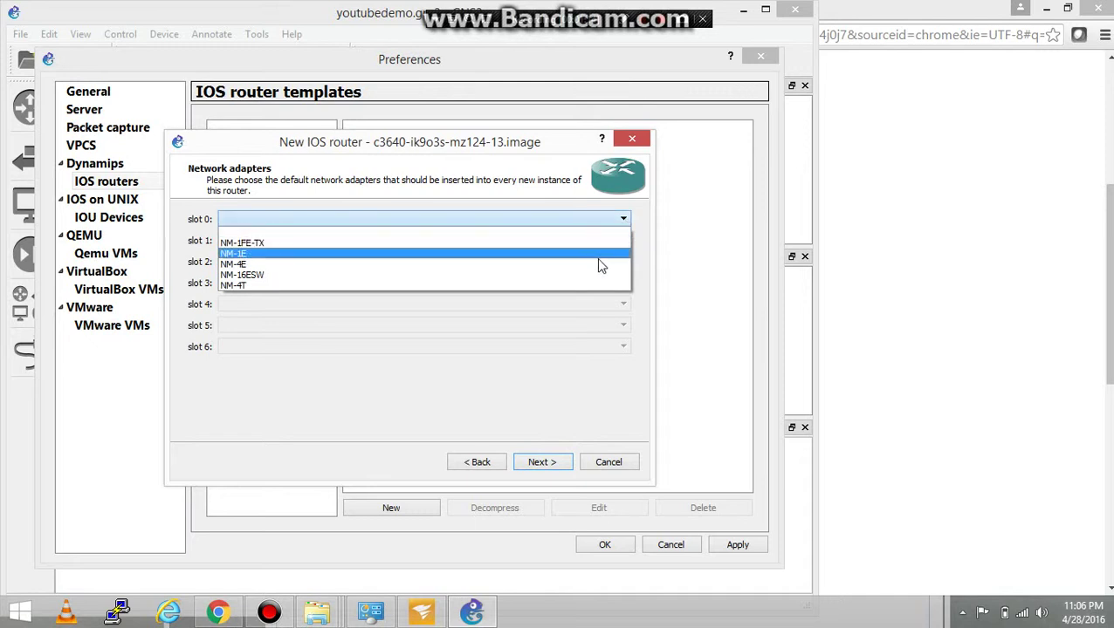
{"action": "left_click", "coordinate": [625, 221]}
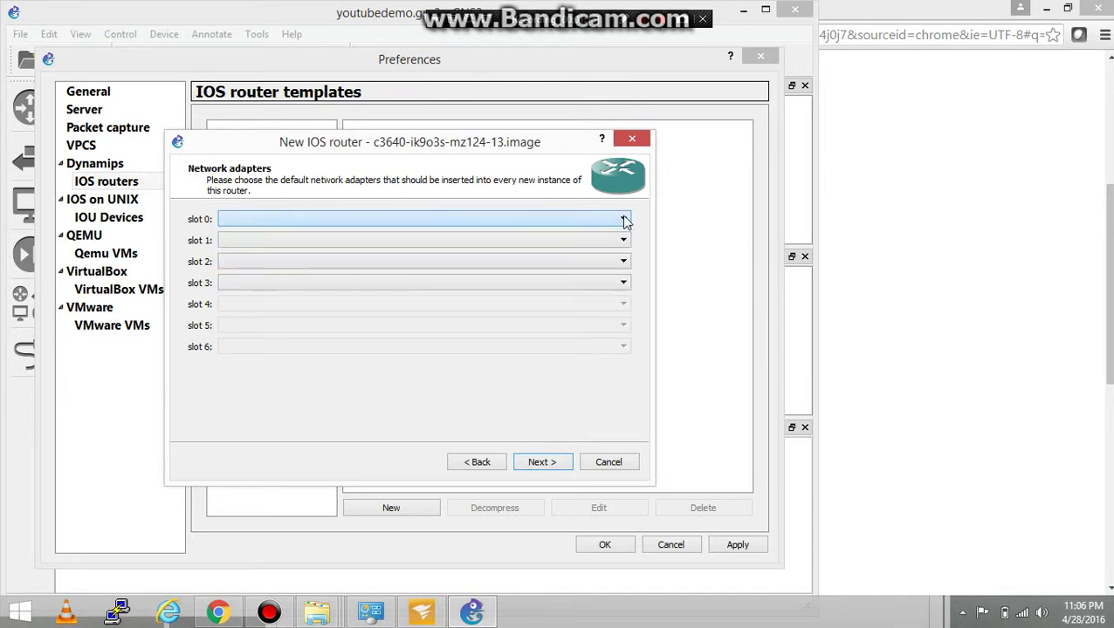
{"action": "left_click", "coordinate": [534, 462]}
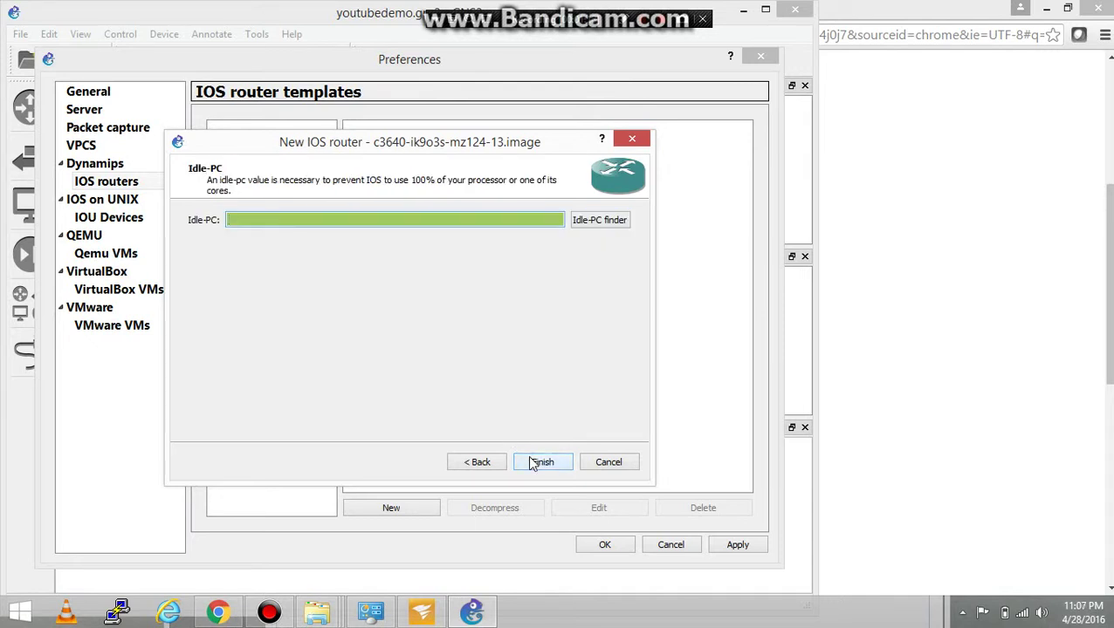
{"action": "left_click", "coordinate": [538, 462]}
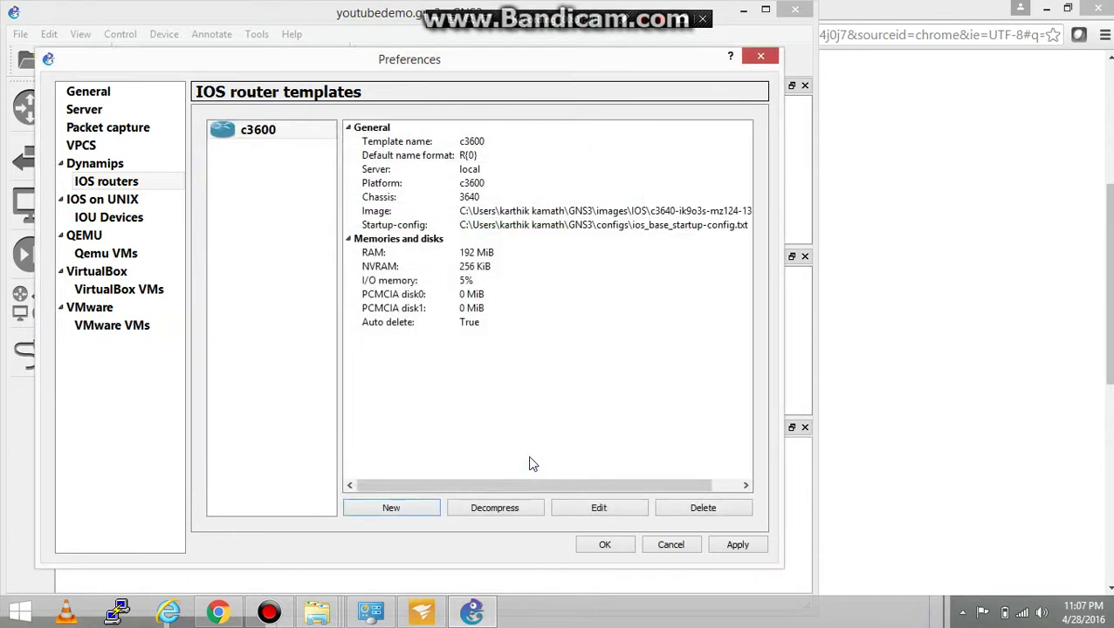
{"action": "left_click", "coordinate": [734, 548]}
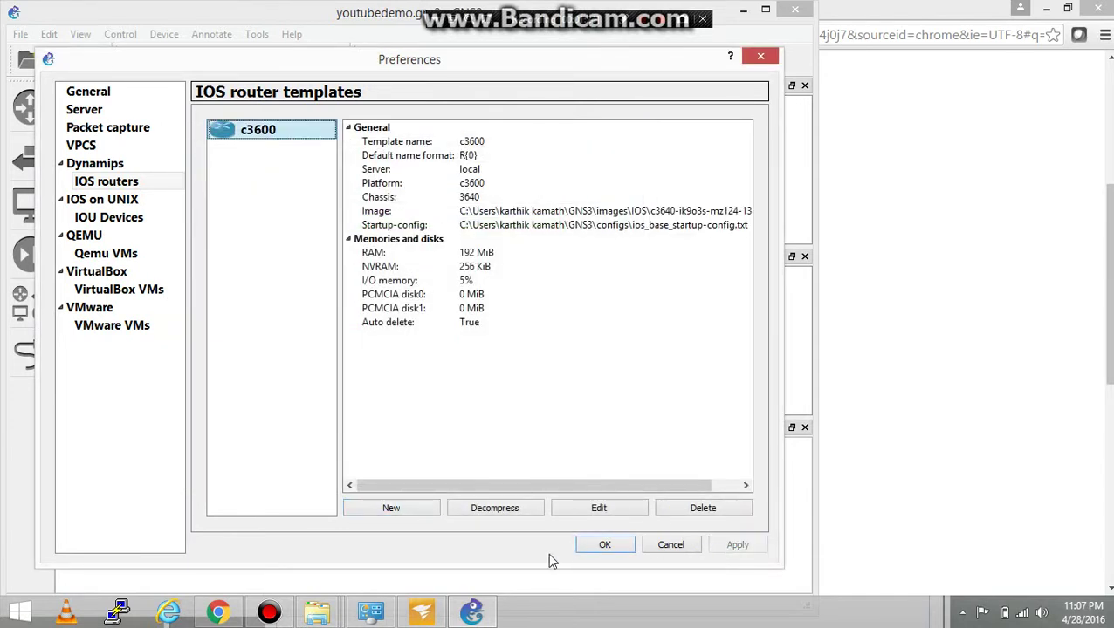
{"action": "left_click", "coordinate": [605, 547]}
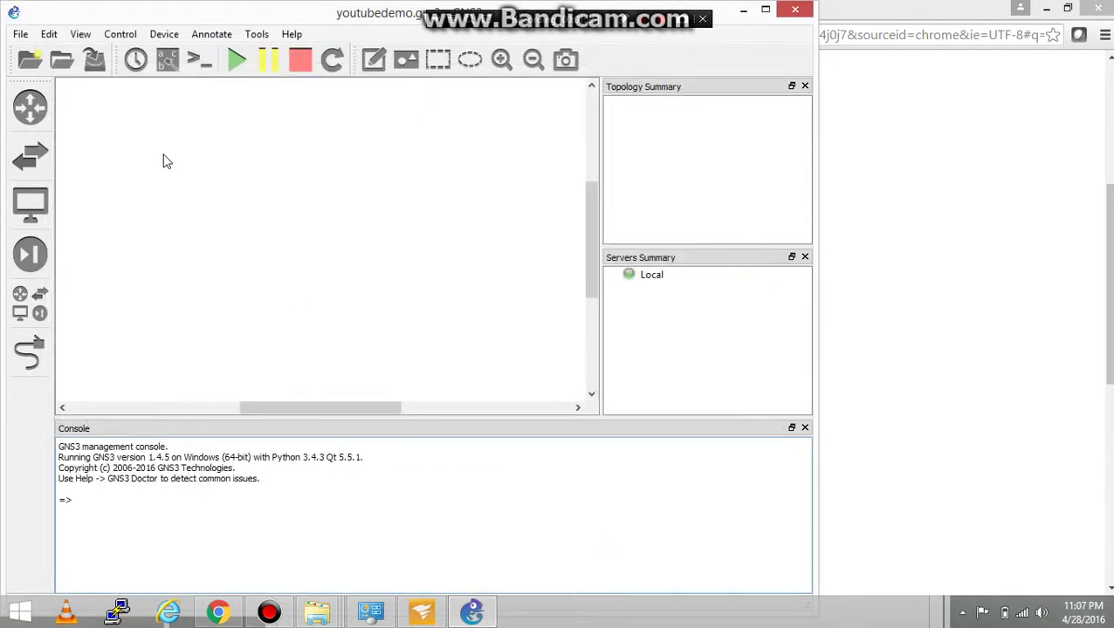
Place a c3600 router in the workspace and start it
{"action": "left_click", "coordinate": [29, 113]}
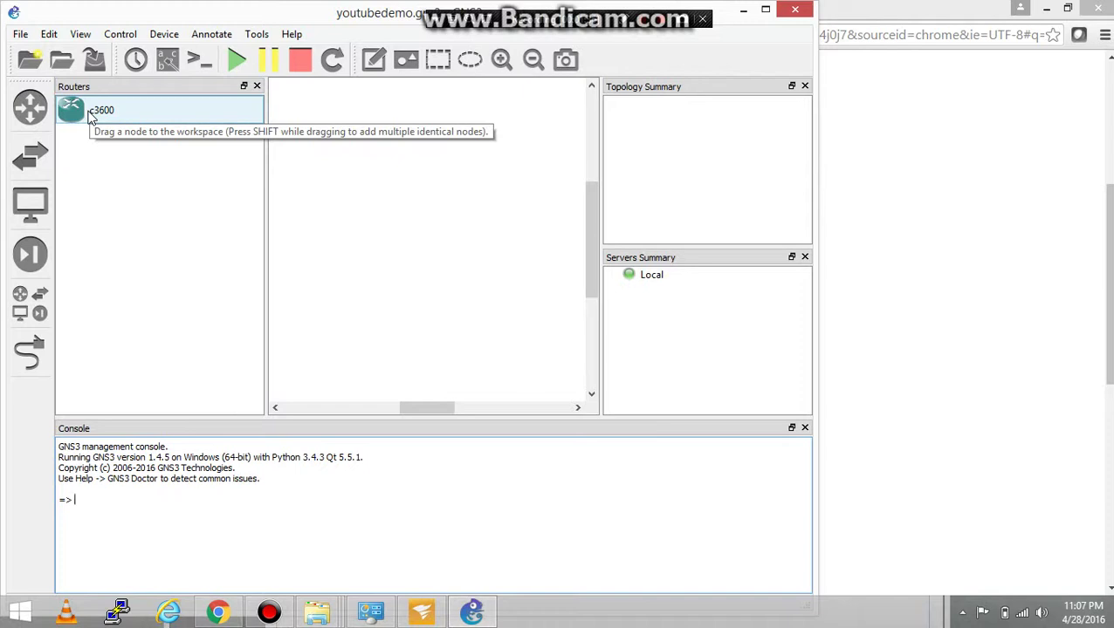
{"action": "left_click_drag", "start_coordinate": [91, 118], "coordinate": [355, 202]}
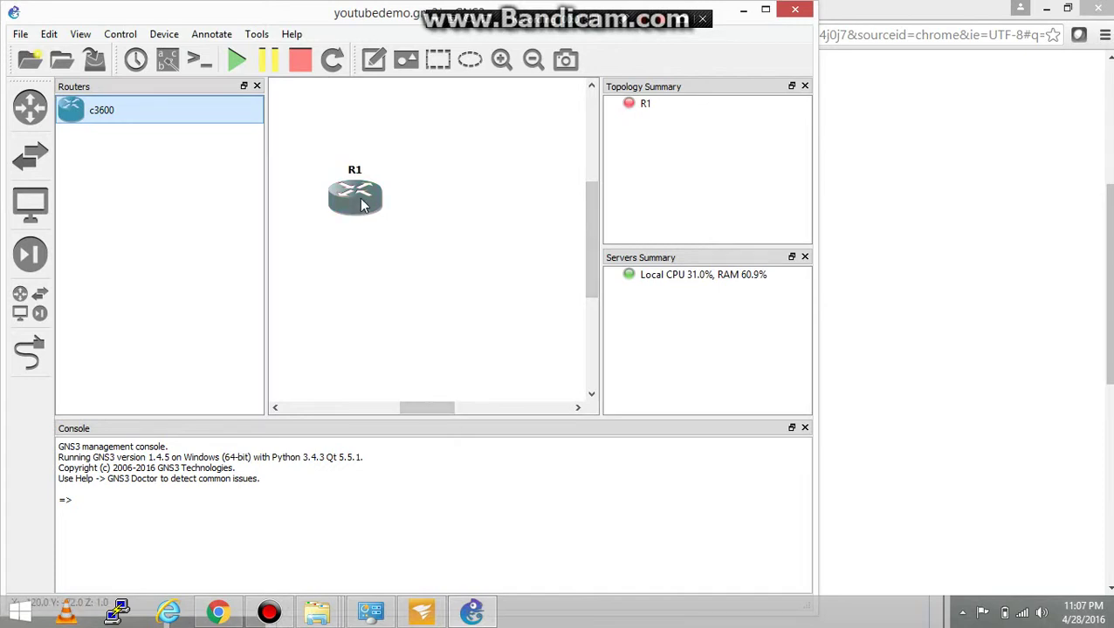
{"action": "right_click", "coordinate": [362, 203]}
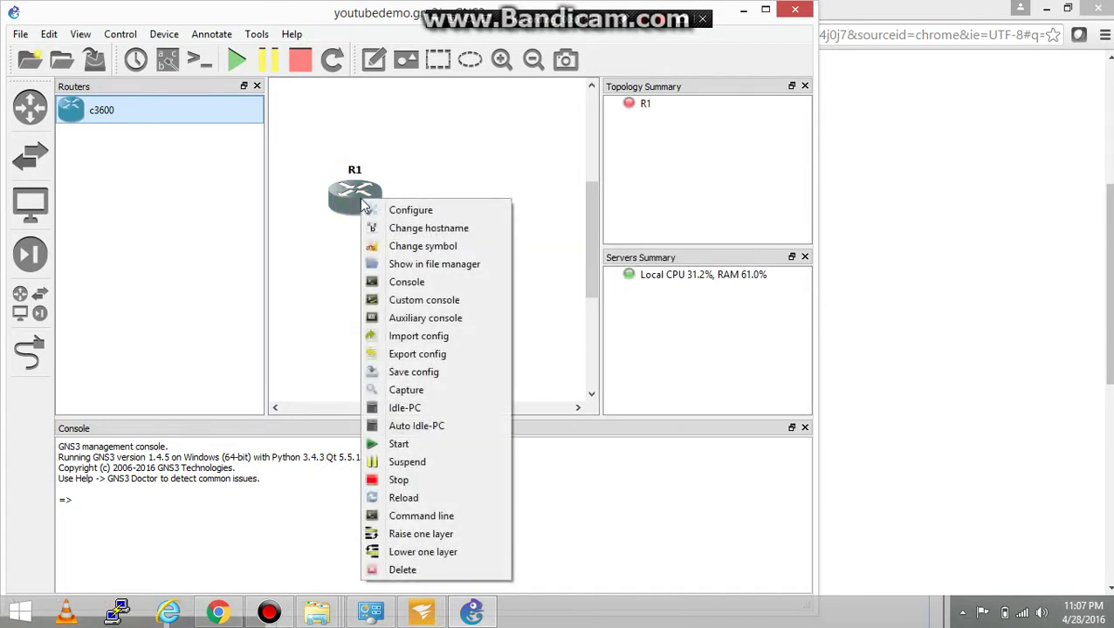
{"action": "left_click", "coordinate": [443, 284]}
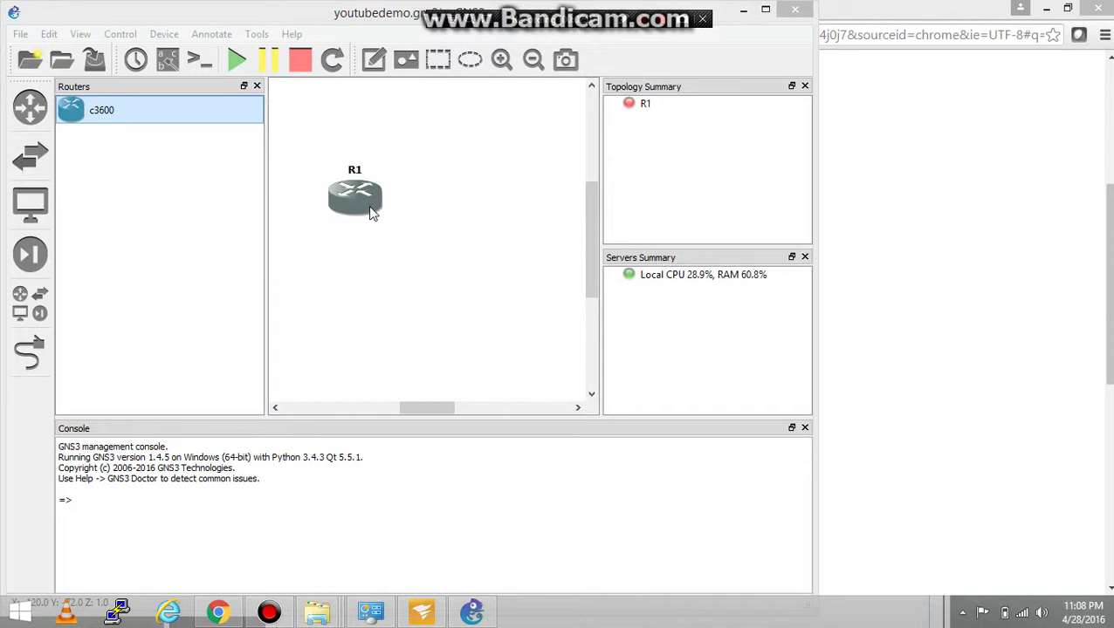
{"action": "left_click", "coordinate": [659, 110]}
{"action": "left_click", "coordinate": [233, 61]}
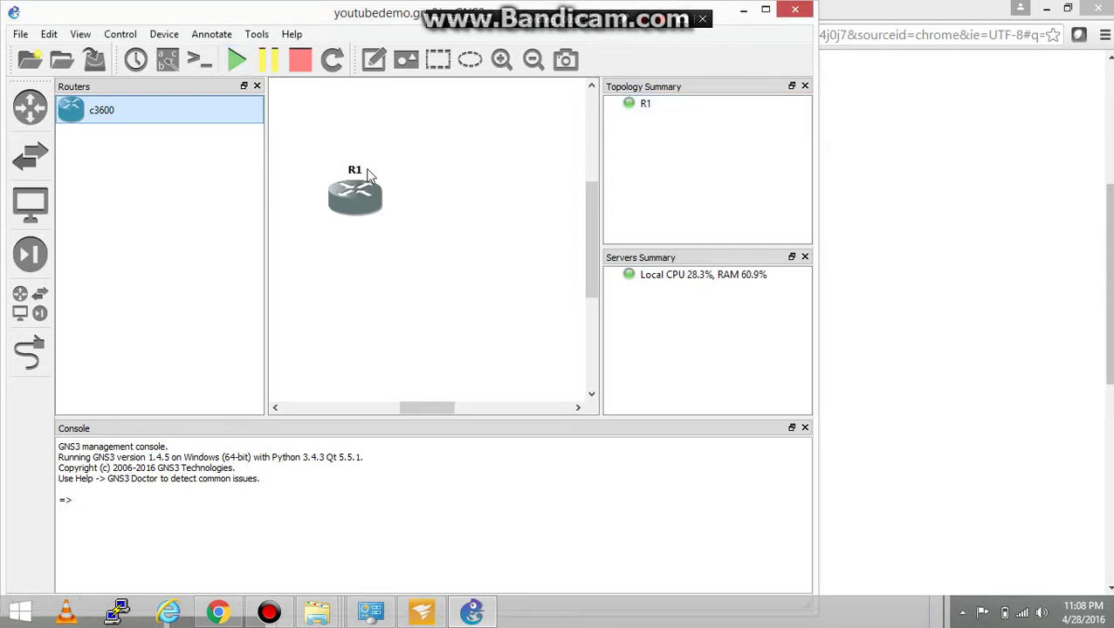
Open the console of router R1 and review its boot messages from the beginning down to the prompt
{"action": "right_click", "coordinate": [371, 191]}
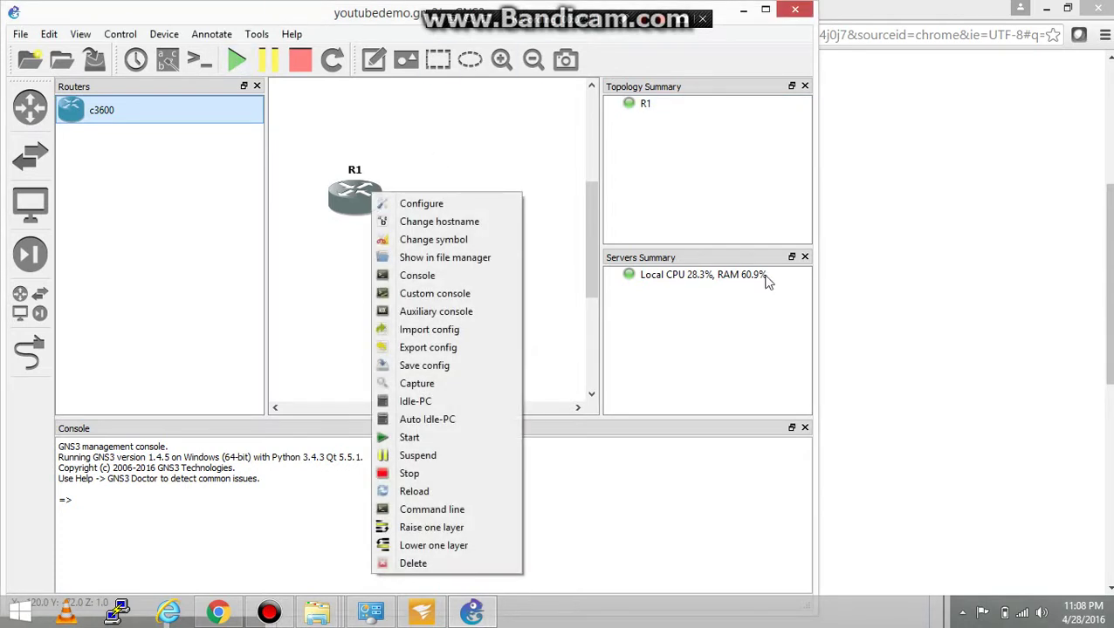
{"action": "left_click", "coordinate": [440, 279]}
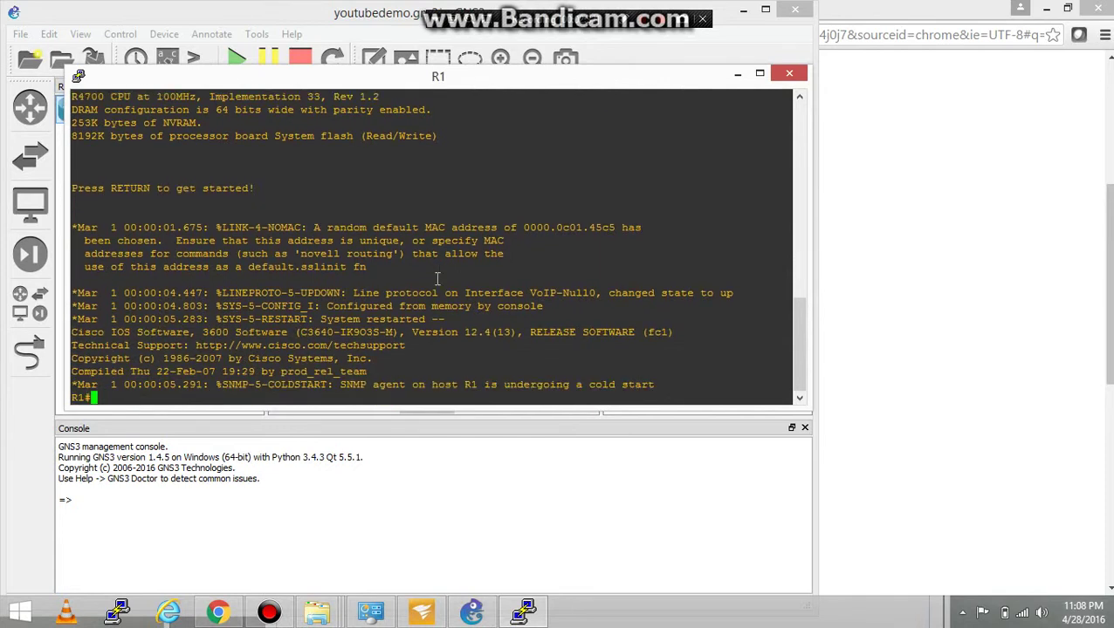
{"action": "left_click_drag", "start_coordinate": [793, 332], "coordinate": [780, 127]}
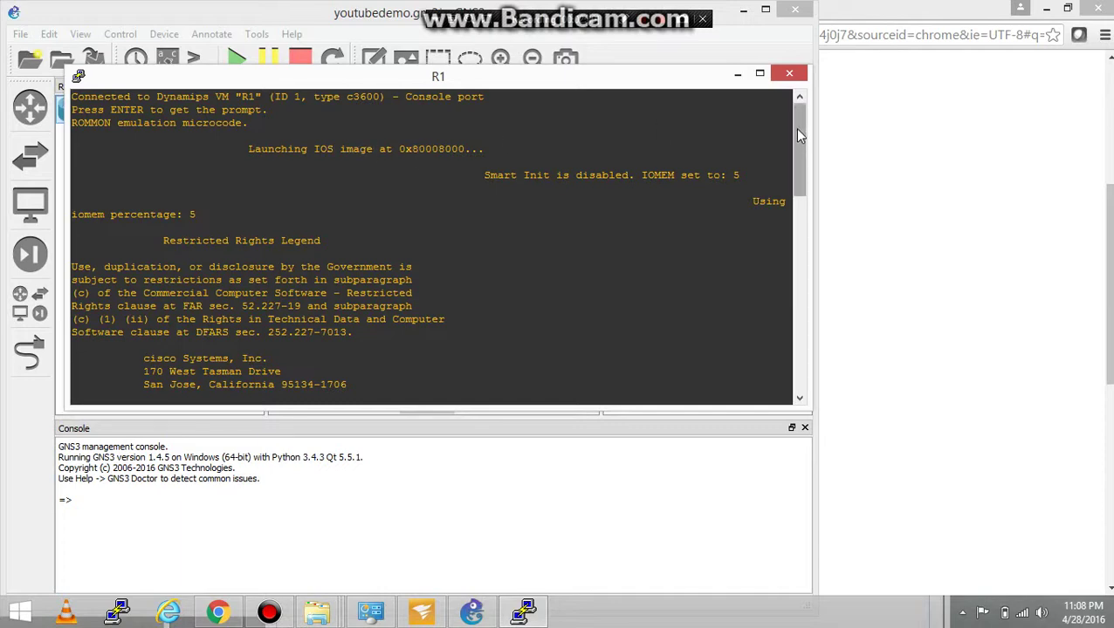
{"action": "left_click_drag", "start_coordinate": [807, 140], "coordinate": [802, 336]}
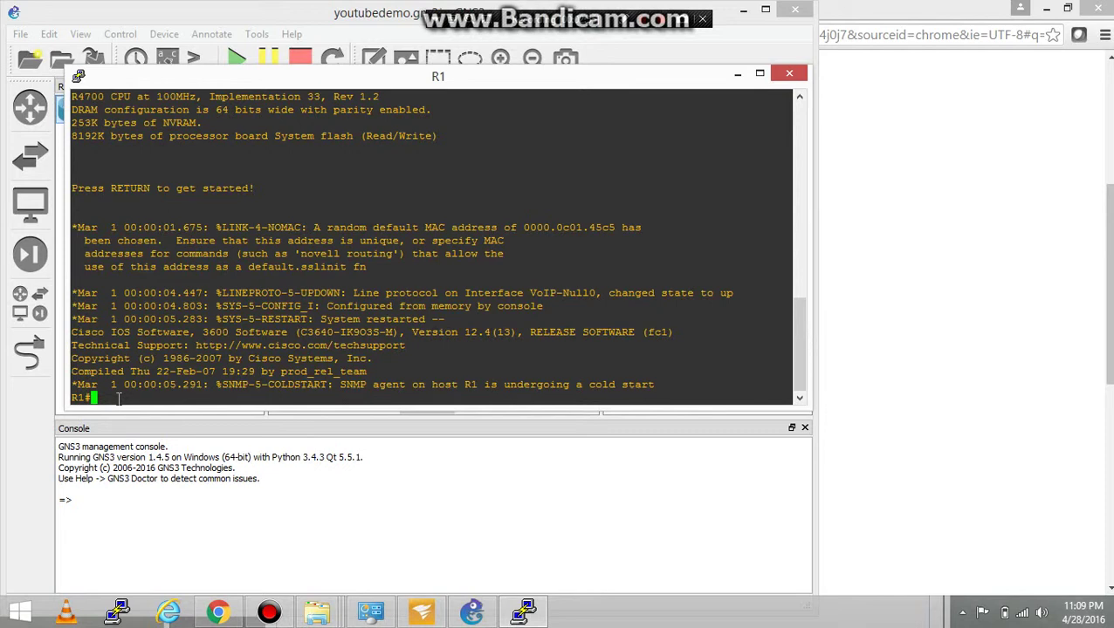
Enter global configuration mode on R1 with conf t and display the running configuration with do sh run
{"action": "type", "text": "conf t"}
{"action": "key", "text": "Return"}
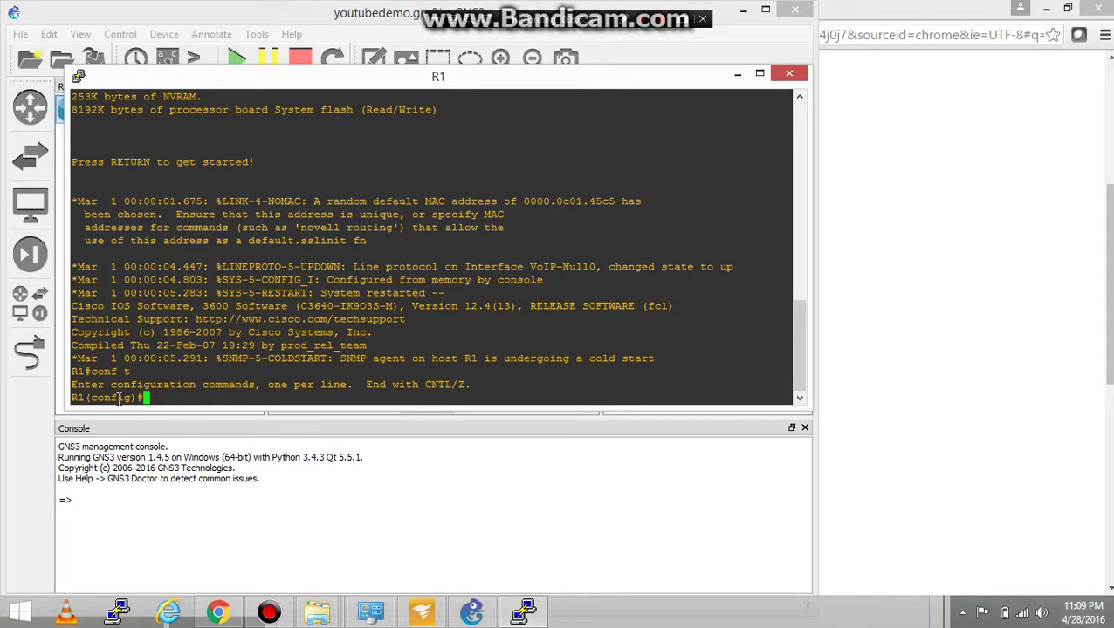
{"action": "type", "text": "sh run"}
{"action": "key", "text": "Return"}
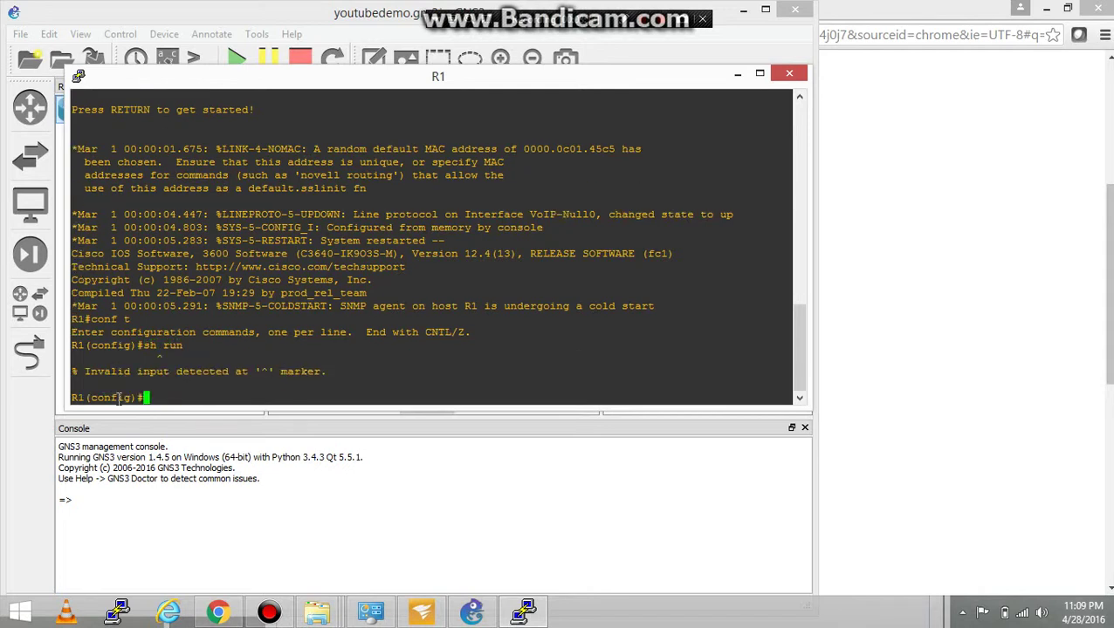
{"action": "type", "text": "do sh ru"}
{"action": "type", "text": "n"}
{"action": "key", "text": "Return"}
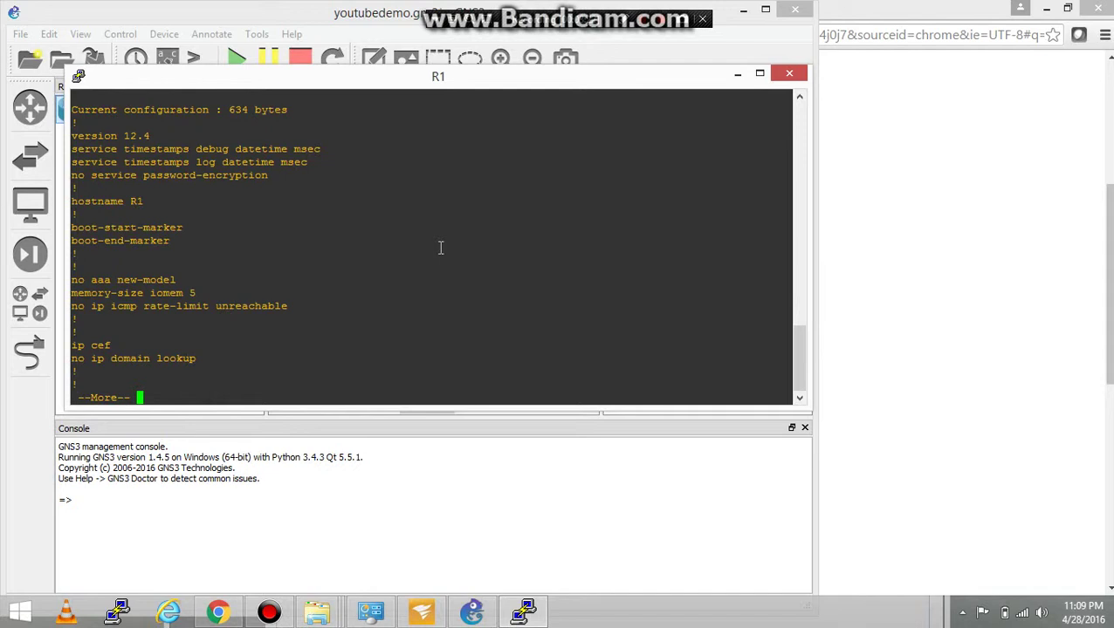
Page through R1's running configuration to its end and return to the configuration prompt
{"action": "key", "text": "Return"}
{"action": "key", "text": "Return"}
{"action": "key", "text": "Return"}
{"action": "key", "text": "Return"}
{"action": "key", "text": "Return"}
{"action": "key", "text": "Return"}
{"action": "key", "text": "Return"}
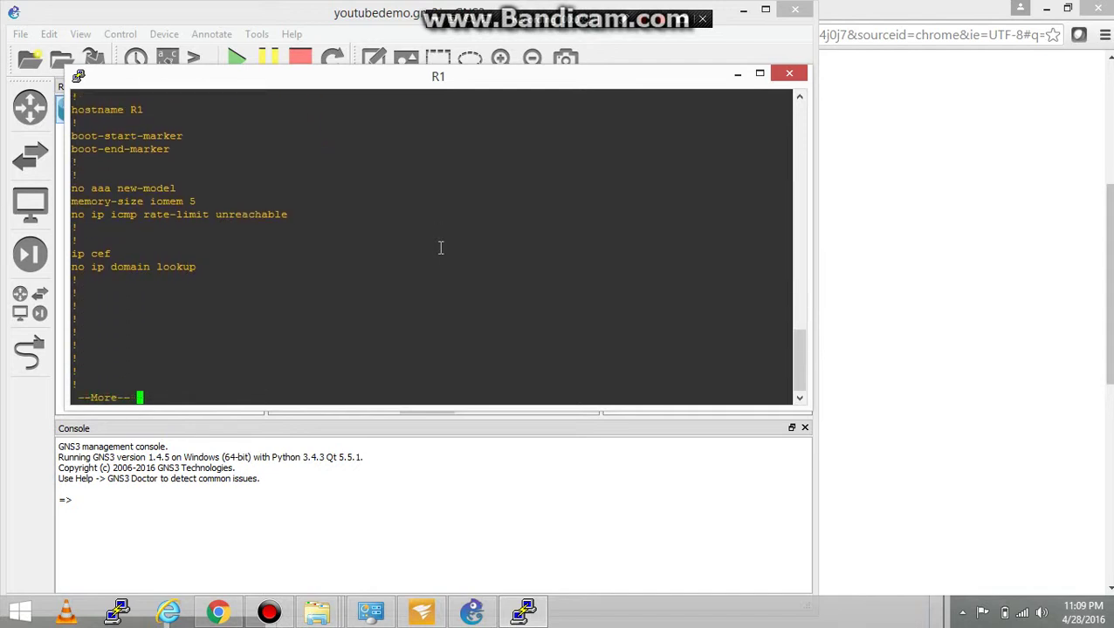
{"action": "key", "text": "Return"}
{"action": "key", "text": "Return"}
{"action": "key", "text": "Return"}
{"action": "key", "text": "Return"}
{"action": "key", "text": "Return"}
{"action": "key", "text": "Return"}
{"action": "key", "text": "Return"}
{"action": "key", "text": "Return"}
{"action": "key", "text": "Return"}
{"action": "key", "text": "Return"}
{"action": "key", "text": "Return"}
{"action": "key", "text": "Return"}
{"action": "key", "text": "Return"}
{"action": "key", "text": "Return"}
{"action": "key", "text": "Return"}
{"action": "key", "text": "Return"}
{"action": "key", "text": "Return"}
{"action": "key", "text": "Return"}
{"action": "key", "text": "Return"}
{"action": "key", "text": "Return"}
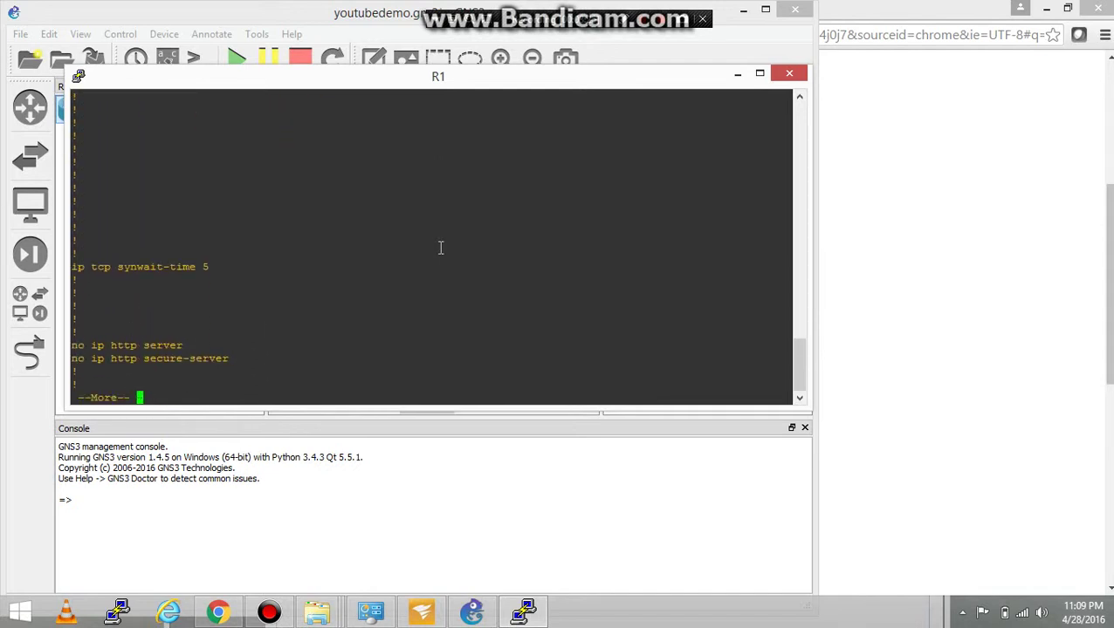
{"action": "key", "text": "Return"}
{"action": "key", "text": "Return"}
{"action": "key", "text": "Return"}
{"action": "key", "text": "Return"}
{"action": "key", "text": "Return"}
{"action": "key", "text": "Return"}
{"action": "key", "text": "Return"}
{"action": "key", "text": "Return"}
{"action": "key", "text": "Return"}
{"action": "key", "text": "Return"}
{"action": "key", "text": "Return"}
{"action": "key", "text": "Return"}
{"action": "key", "text": "Return"}
{"action": "key", "text": "Return"}
{"action": "key", "text": "Return"}
{"action": "key", "text": "Return"}
{"action": "key", "text": "Return"}
{"action": "key", "text": "Return"}
{"action": "key", "text": "Return"}
{"action": "key", "text": "Return"}
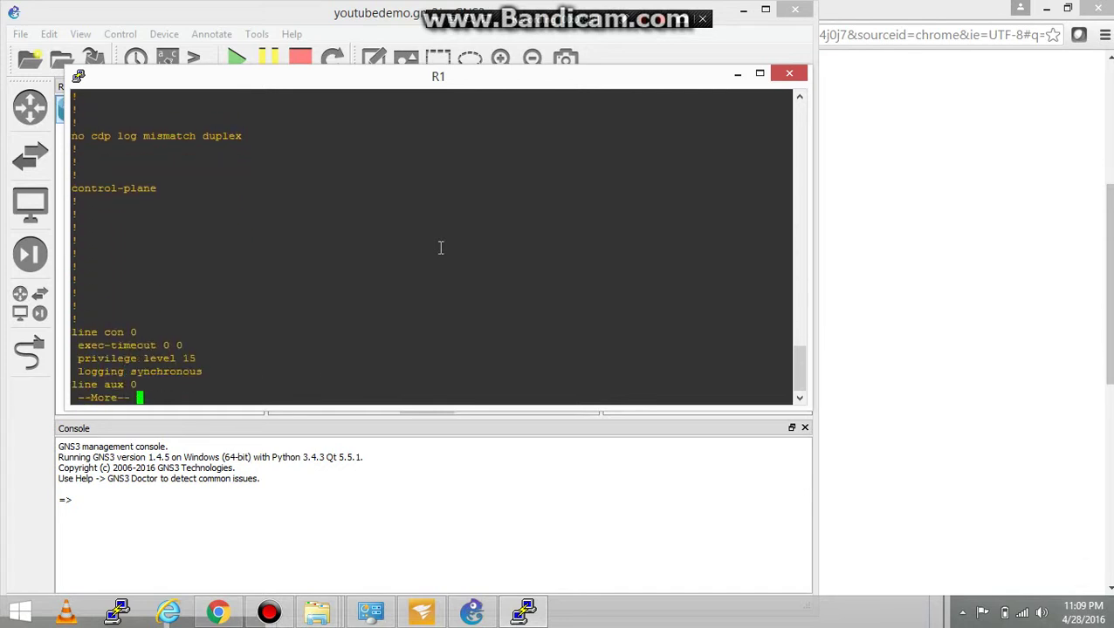
{"action": "key", "text": "Return"}
{"action": "key", "text": "Return"}
{"action": "key", "text": "space"}
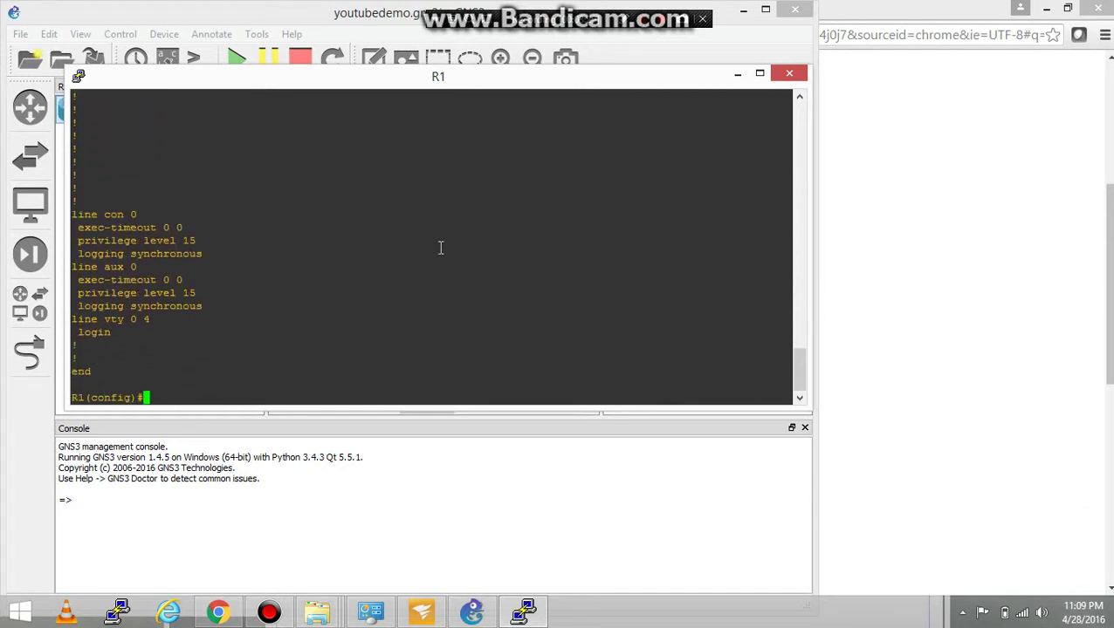
{"action": "key", "text": "Return"}
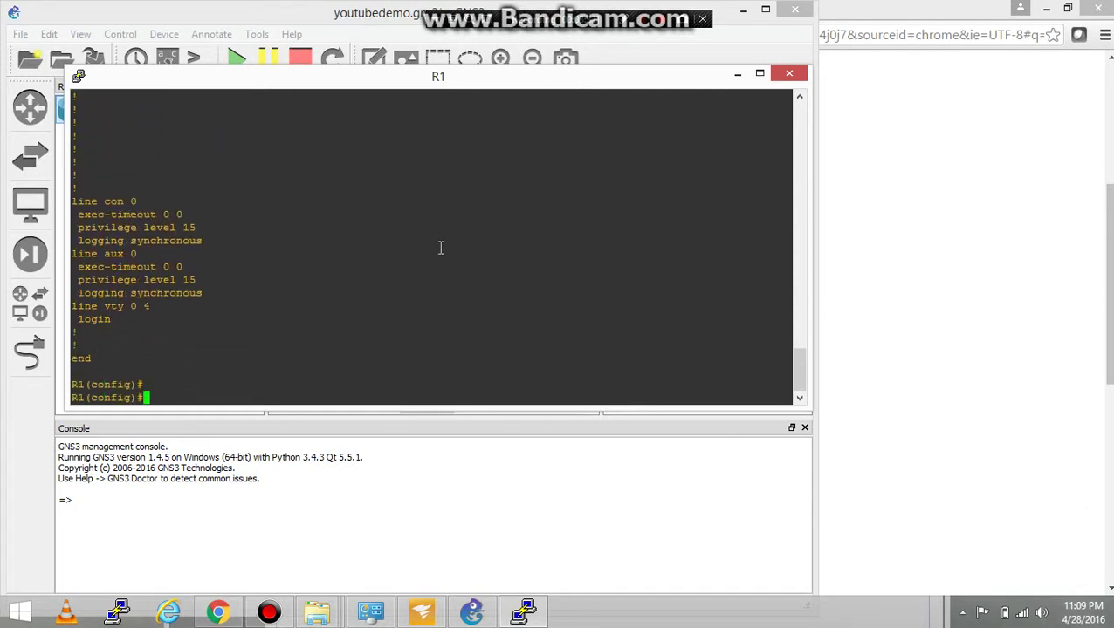
{"action": "left_click", "coordinate": [643, 26]}
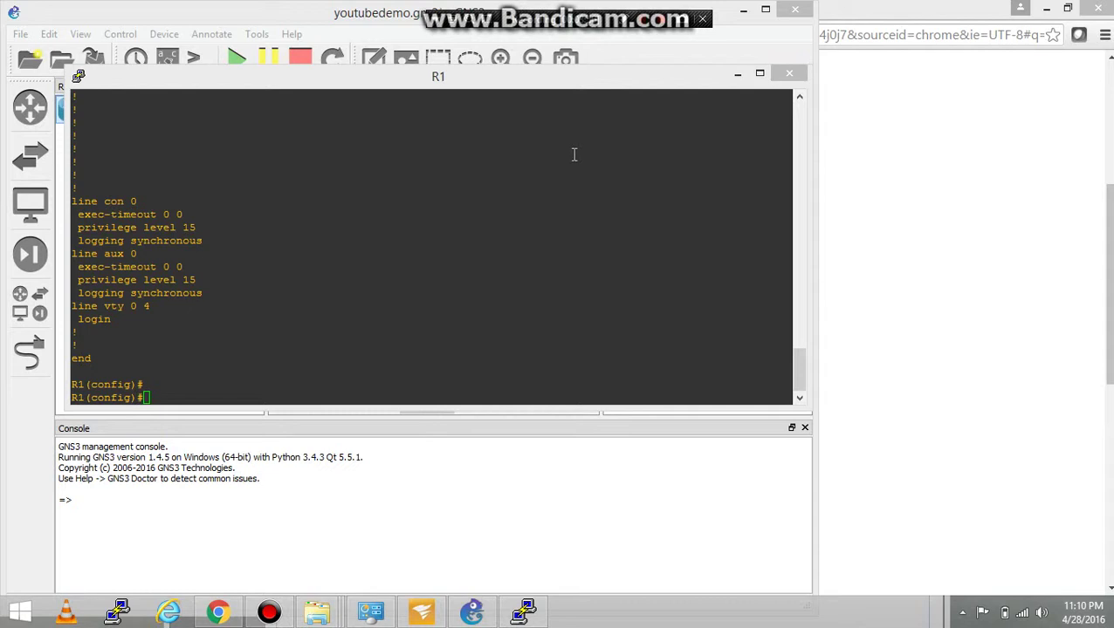
Leave global configuration mode on R1 and display the running configuration with sh run
{"action": "left_click", "coordinate": [453, 270]}
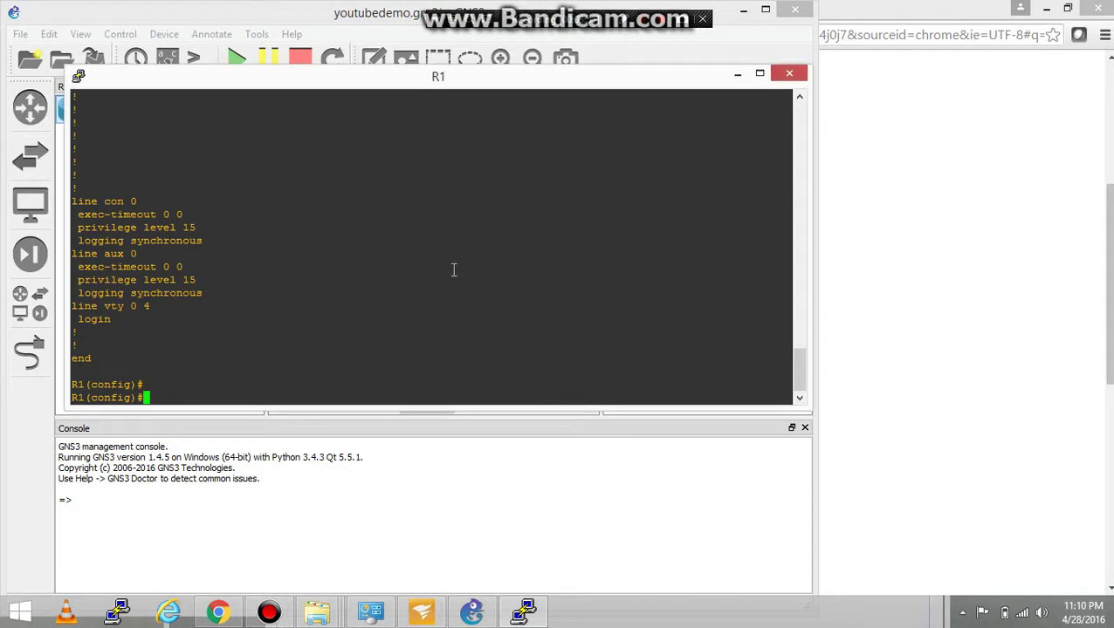
{"action": "type", "text": "exit"}
{"action": "key", "text": "Return"}
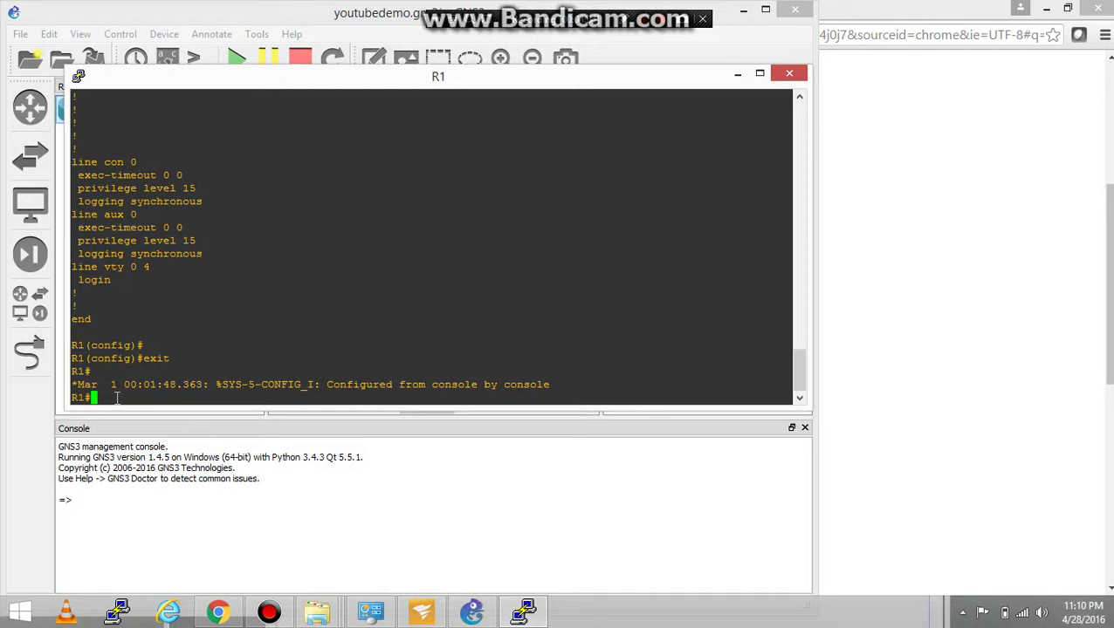
{"action": "type", "text": "sh run"}
{"action": "key", "text": "Return"}
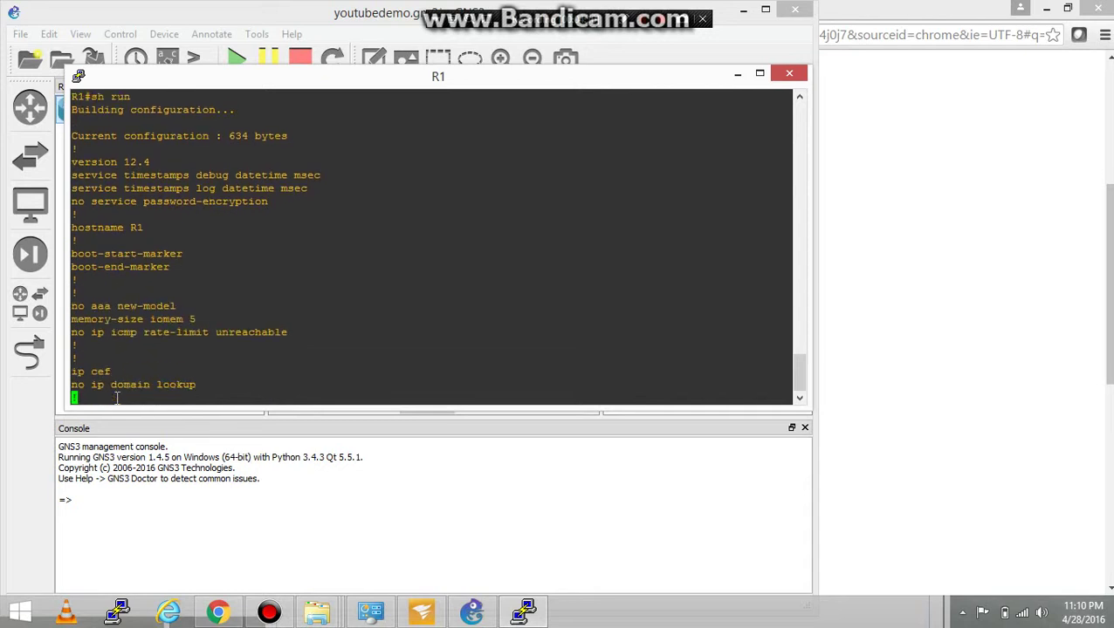
Page through the sh run output on R1 to its end and return to the privileged prompt
{"action": "key", "text": "Return"}
{"action": "key", "text": "Return"}
{"action": "key", "text": "Return"}
{"action": "key", "text": "Return"}
{"action": "key", "text": "Return"}
{"action": "key", "text": "Return"}
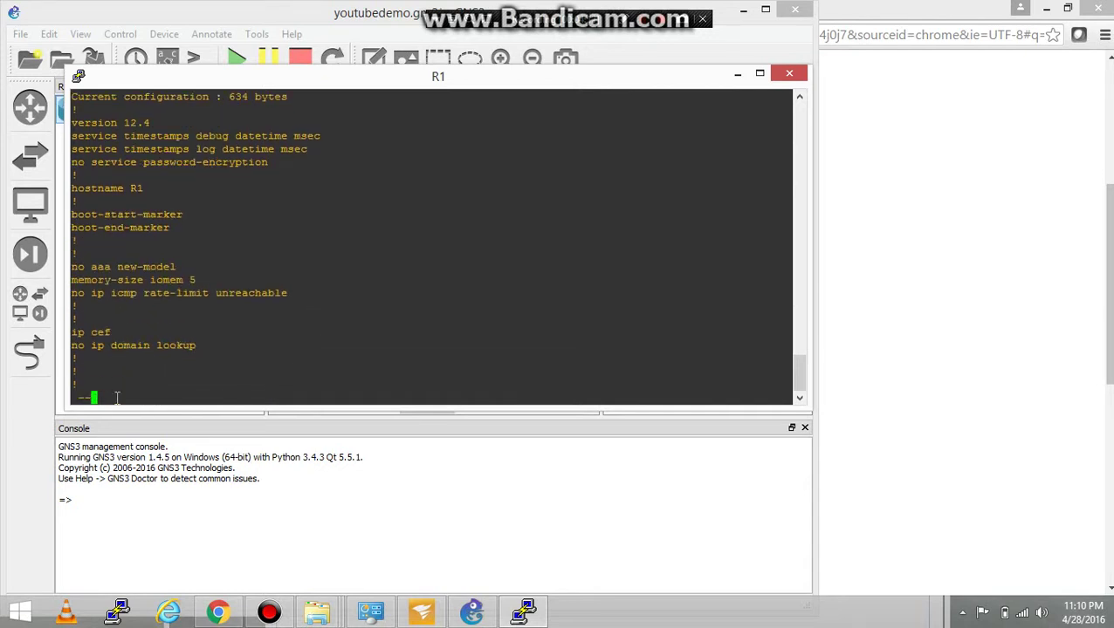
{"action": "key", "text": "Return"}
{"action": "key", "text": "Return"}
{"action": "key", "text": "Return"}
{"action": "key", "text": "Return"}
{"action": "key", "text": "Return"}
{"action": "key", "text": "Return"}
{"action": "key", "text": "Return"}
{"action": "key", "text": "Return"}
{"action": "key", "text": "Return"}
{"action": "key", "text": "Return"}
{"action": "key", "text": "Return"}
{"action": "key", "text": "Return"}
{"action": "key", "text": "Return"}
{"action": "key", "text": "Return"}
{"action": "key", "text": "Return"}
{"action": "key", "text": "Return"}
{"action": "key", "text": "Return"}
{"action": "key", "text": "Return"}
{"action": "key", "text": "Return"}
{"action": "key", "text": "Return"}
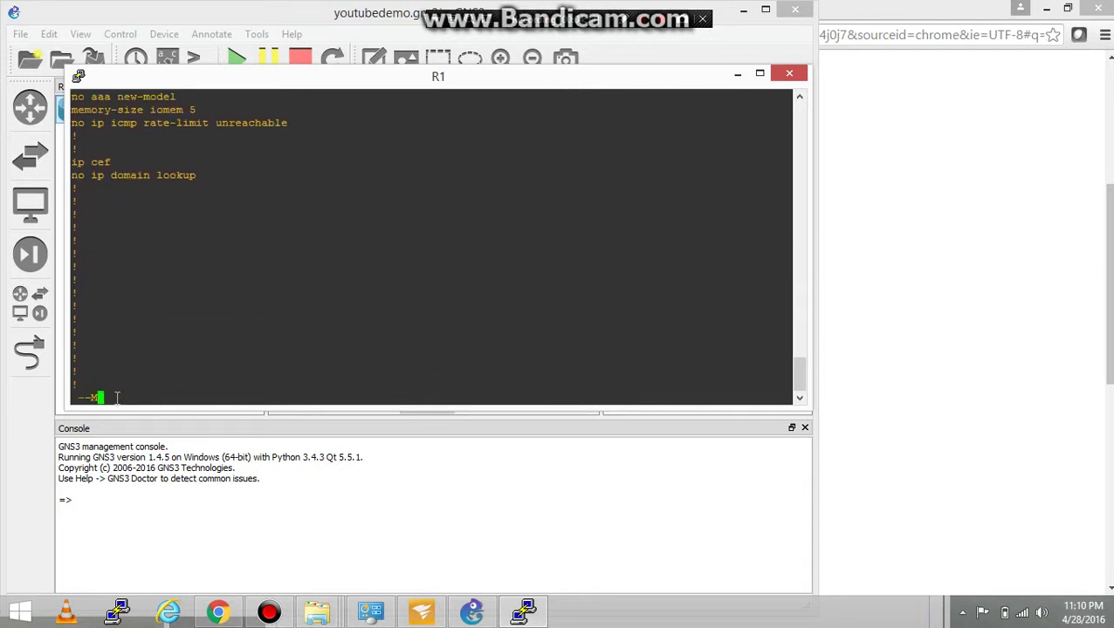
{"action": "key", "text": "Return"}
{"action": "key", "text": "Return"}
{"action": "key", "text": "Return"}
{"action": "key", "text": "Return"}
{"action": "key", "text": "Return"}
{"action": "key", "text": "Return"}
{"action": "key", "text": "Return"}
{"action": "key", "text": "Return"}
{"action": "key", "text": "Return"}
{"action": "key", "text": "Return"}
{"action": "key", "text": "Return"}
{"action": "key", "text": "Return"}
{"action": "key", "text": "Return"}
{"action": "key", "text": "Return"}
{"action": "key", "text": "Return"}
{"action": "key", "text": "Return"}
{"action": "key", "text": "Return"}
{"action": "key", "text": "Return"}
{"action": "key", "text": "Return"}
{"action": "key", "text": "Return"}
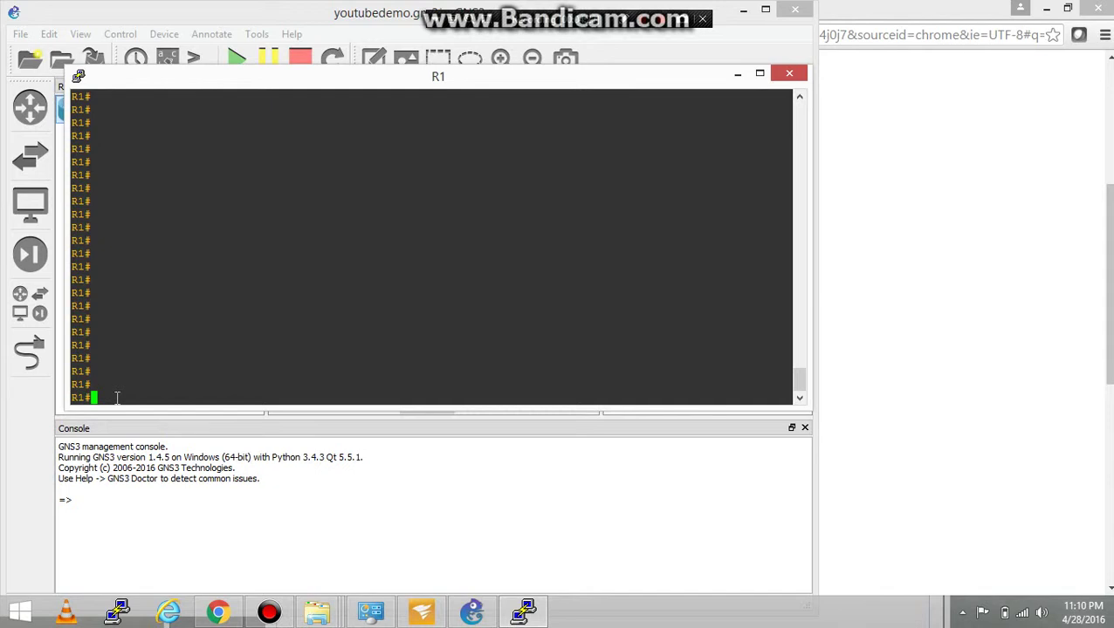
Check R1's interfaces with sh ip int br and query the available interface types from global configuration mode
{"action": "type", "text": "sh ip int br"}
{"action": "key", "text": "Return"}
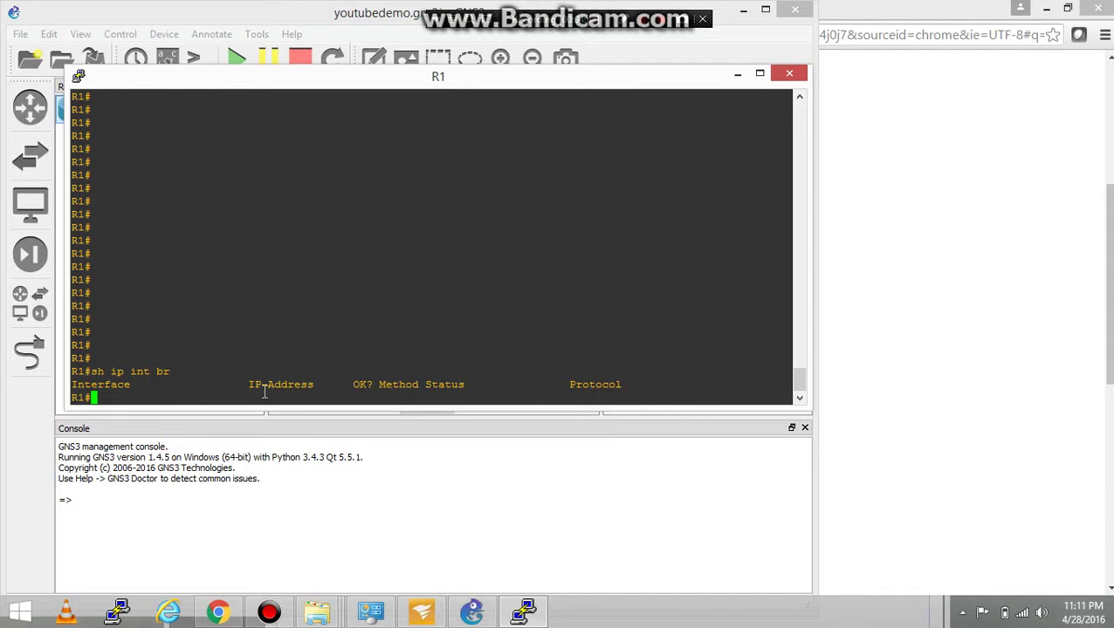
{"action": "type", "text": "conf t"}
{"action": "key", "text": "Return"}
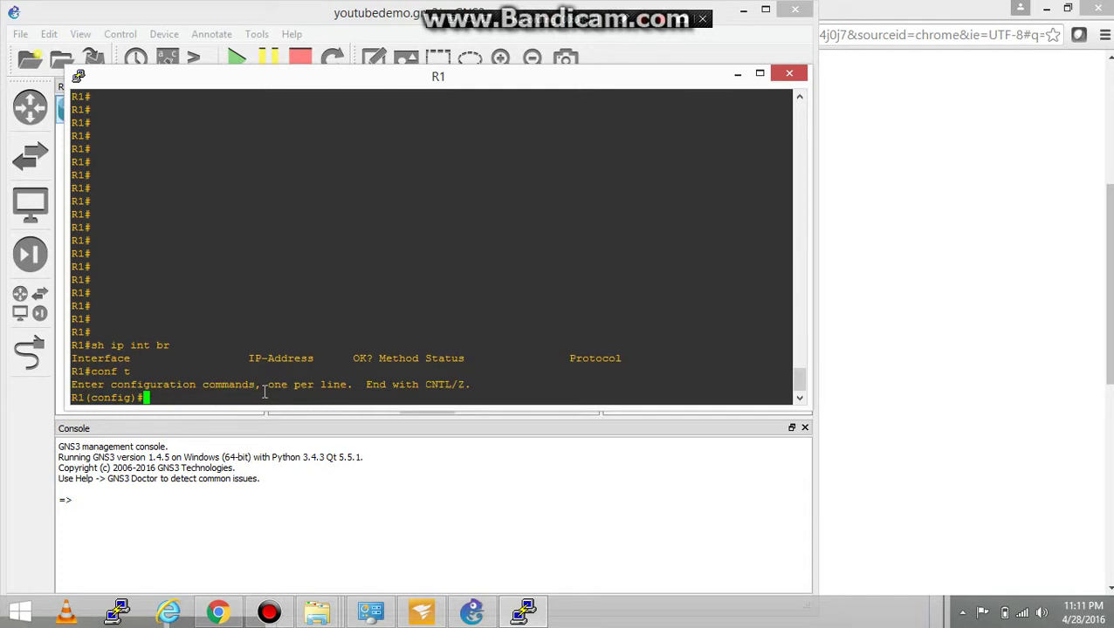
{"action": "type", "text": "int"}
{"action": "type", "text": " ?"}
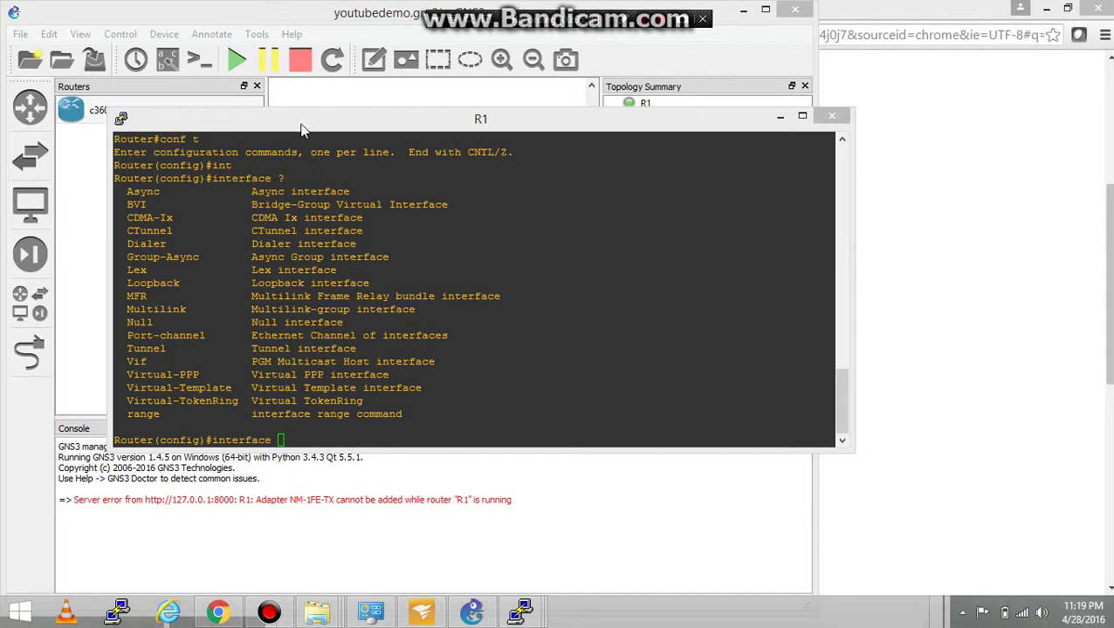
Close R1's console window and stop the router
{"action": "left_click_drag", "start_coordinate": [301, 124], "coordinate": [291, 204]}
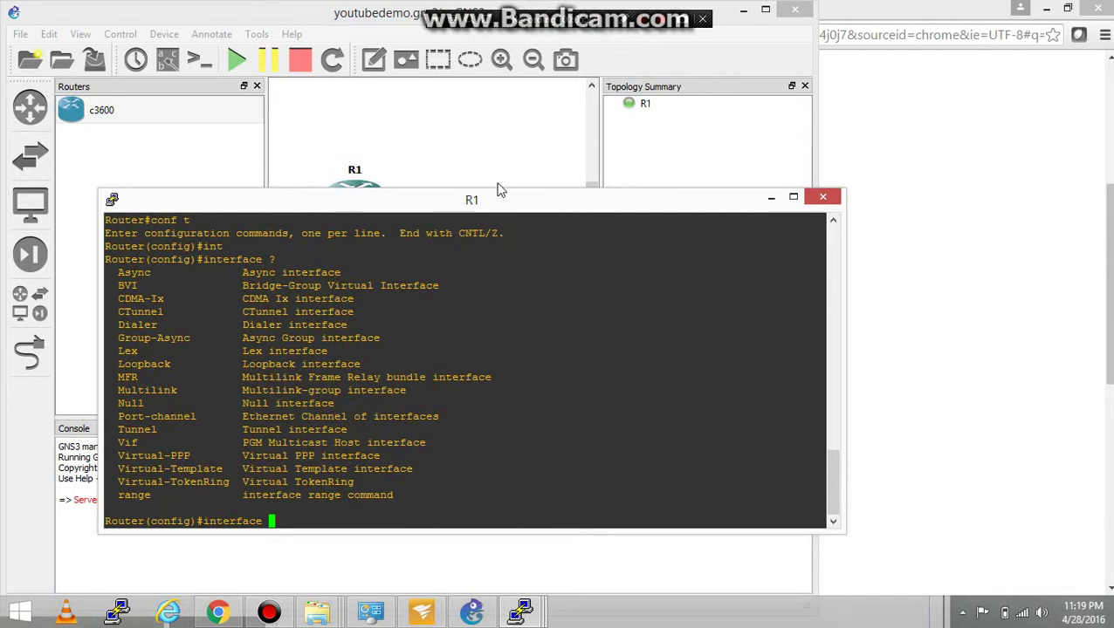
{"action": "left_click", "coordinate": [822, 196]}
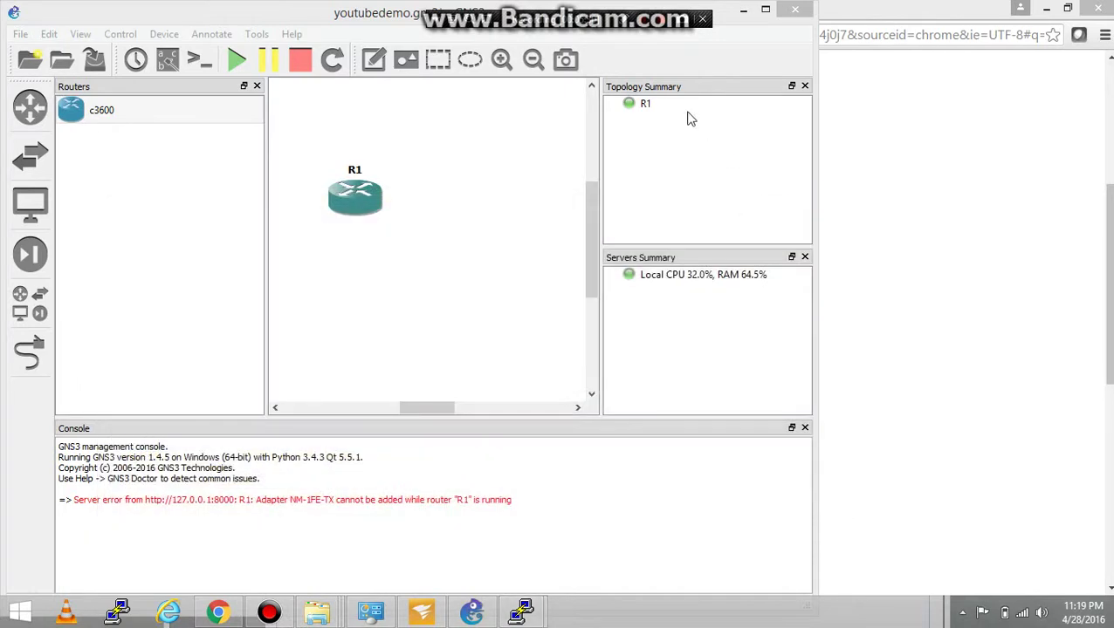
{"action": "left_click", "coordinate": [296, 63]}
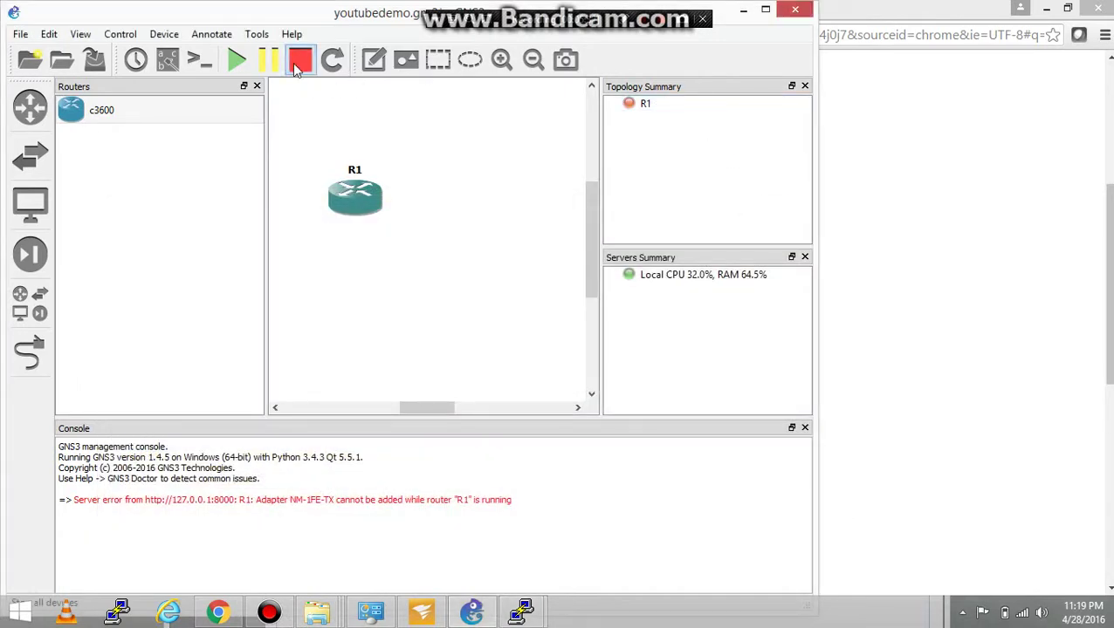
Assign the NM-1FE-TX adapter to slots 0, 1, 2 and 3 in R1's node configuration and apply the changes
{"action": "right_click", "coordinate": [359, 199]}
{"action": "left_click", "coordinate": [391, 204]}
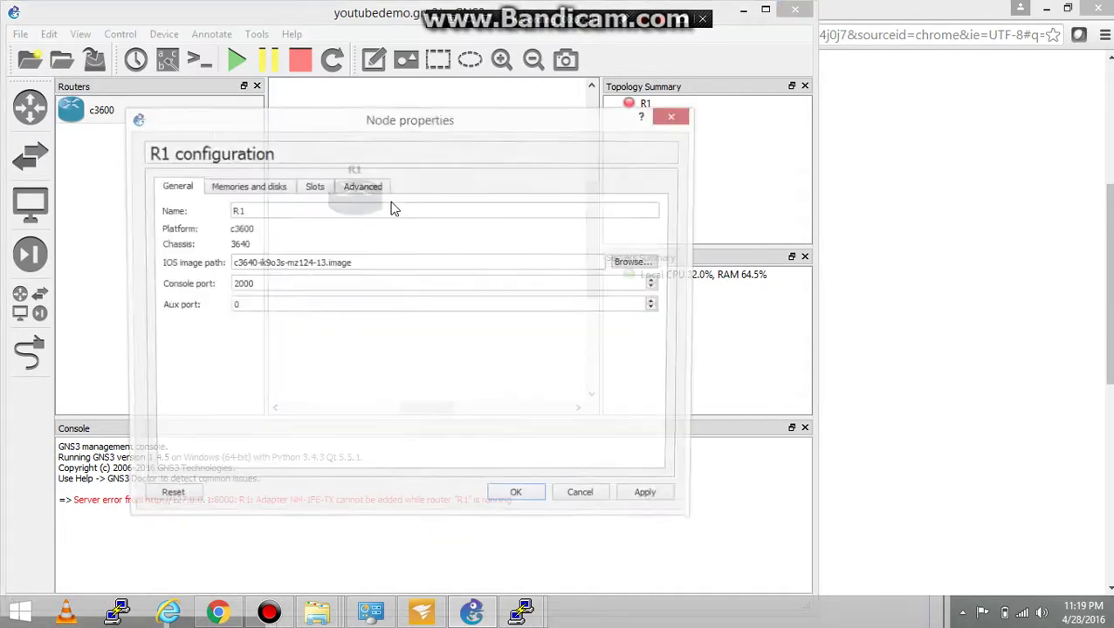
{"action": "left_click", "coordinate": [314, 188]}
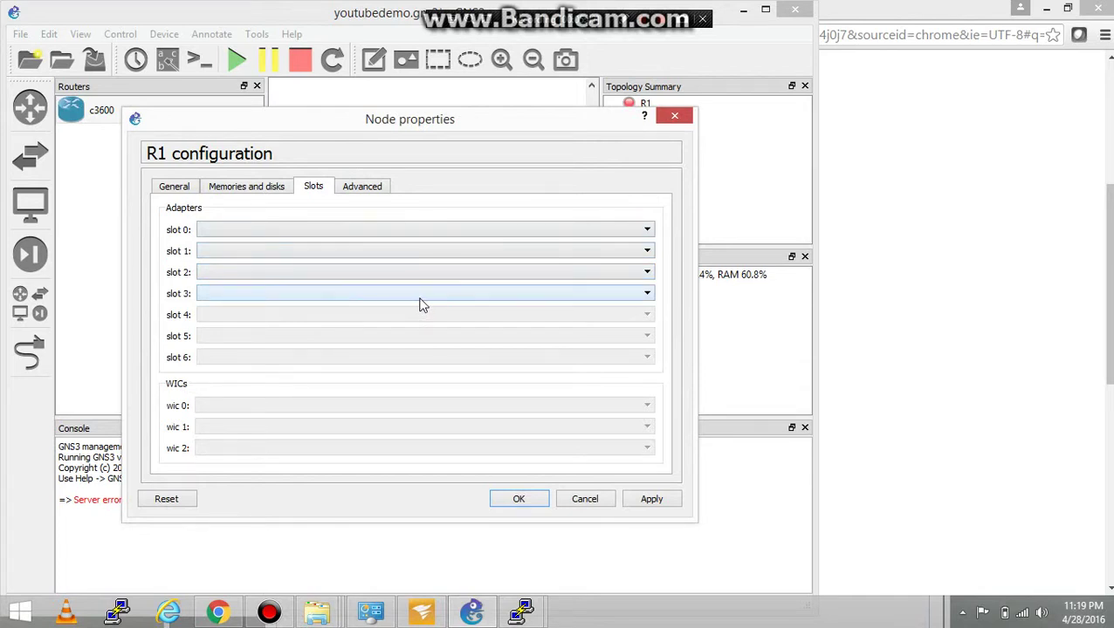
{"action": "left_click", "coordinate": [647, 230]}
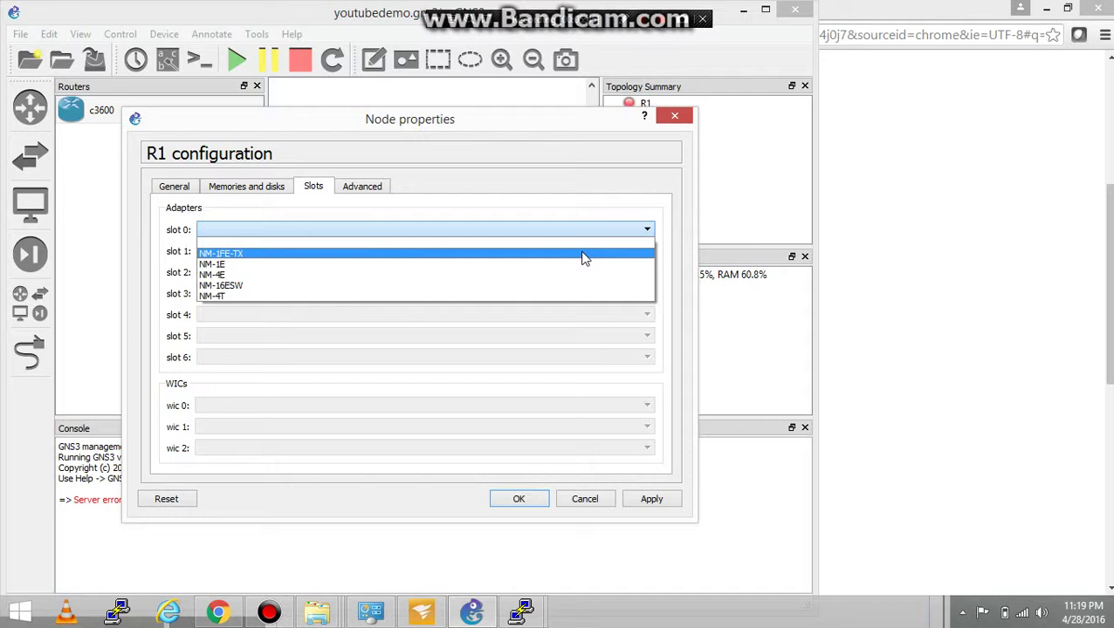
{"action": "left_click", "coordinate": [585, 256]}
{"action": "left_click", "coordinate": [648, 252]}
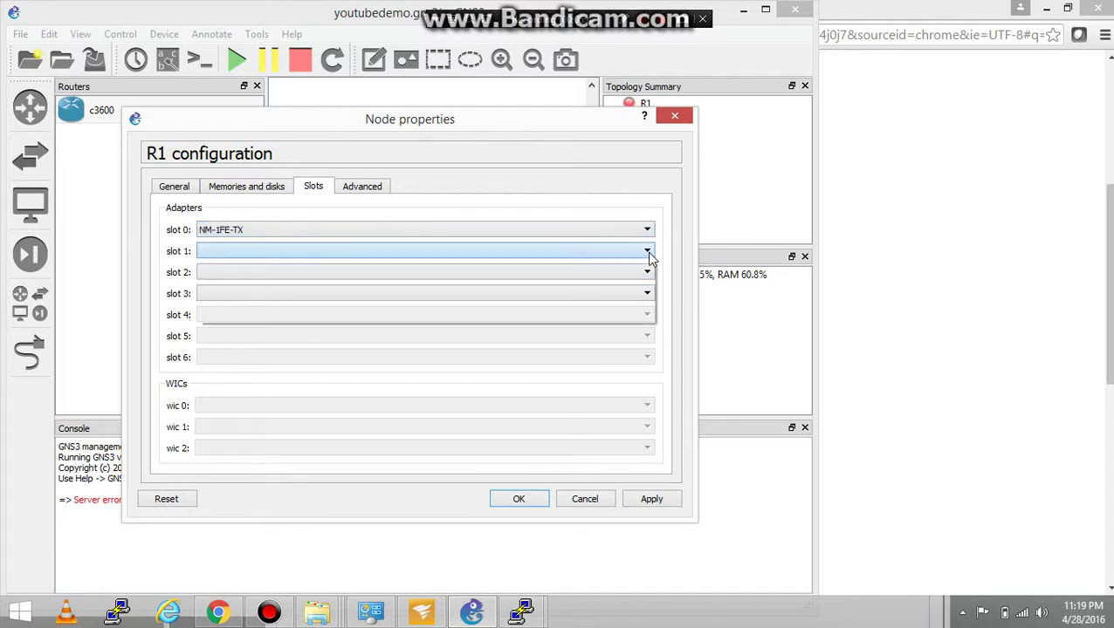
{"action": "left_click", "coordinate": [618, 275]}
{"action": "left_click", "coordinate": [648, 273]}
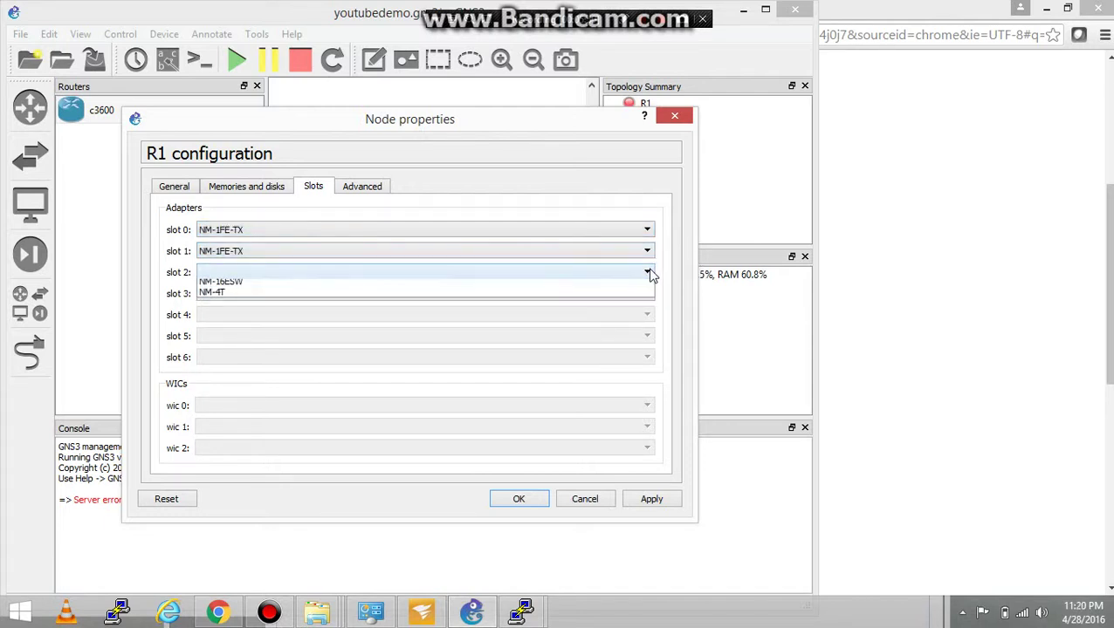
{"action": "left_click", "coordinate": [607, 298]}
{"action": "left_click", "coordinate": [648, 294]}
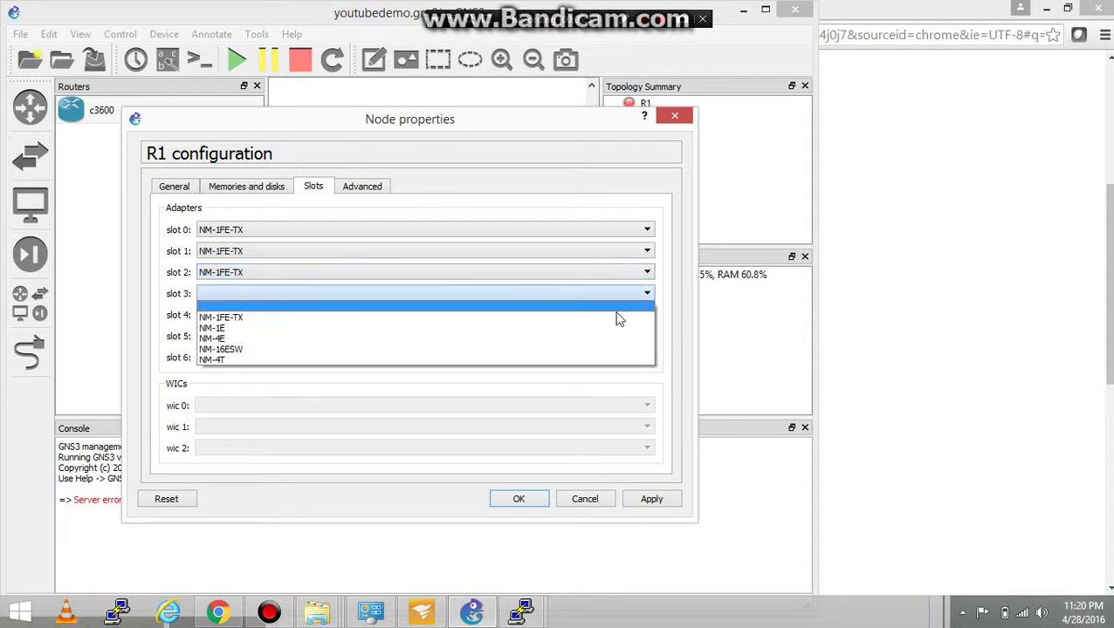
{"action": "left_click", "coordinate": [607, 319]}
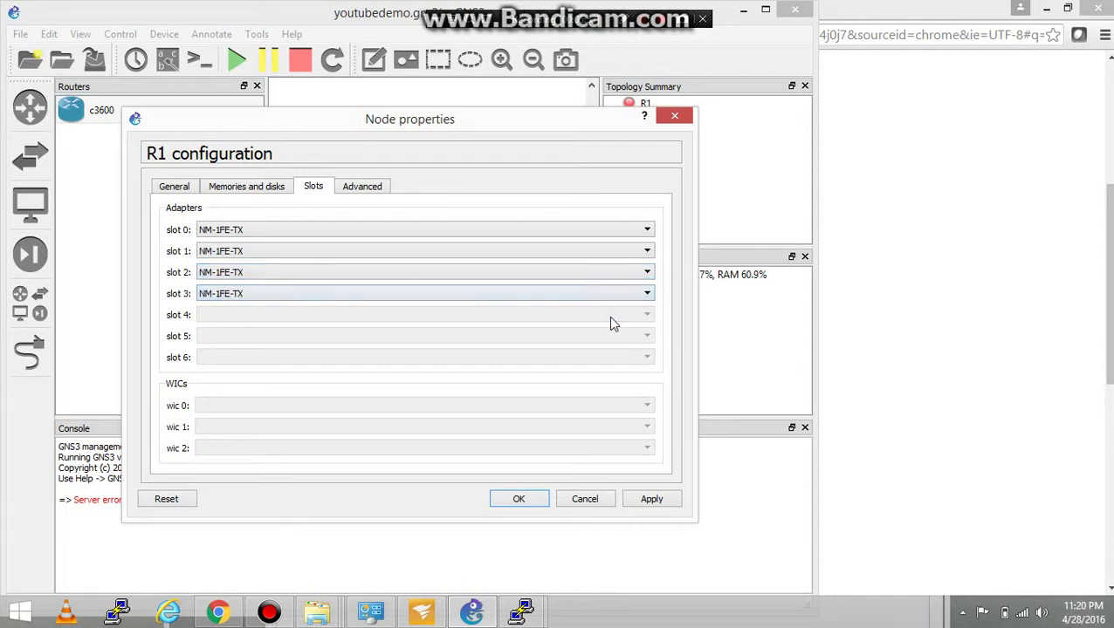
{"action": "left_click", "coordinate": [647, 503]}
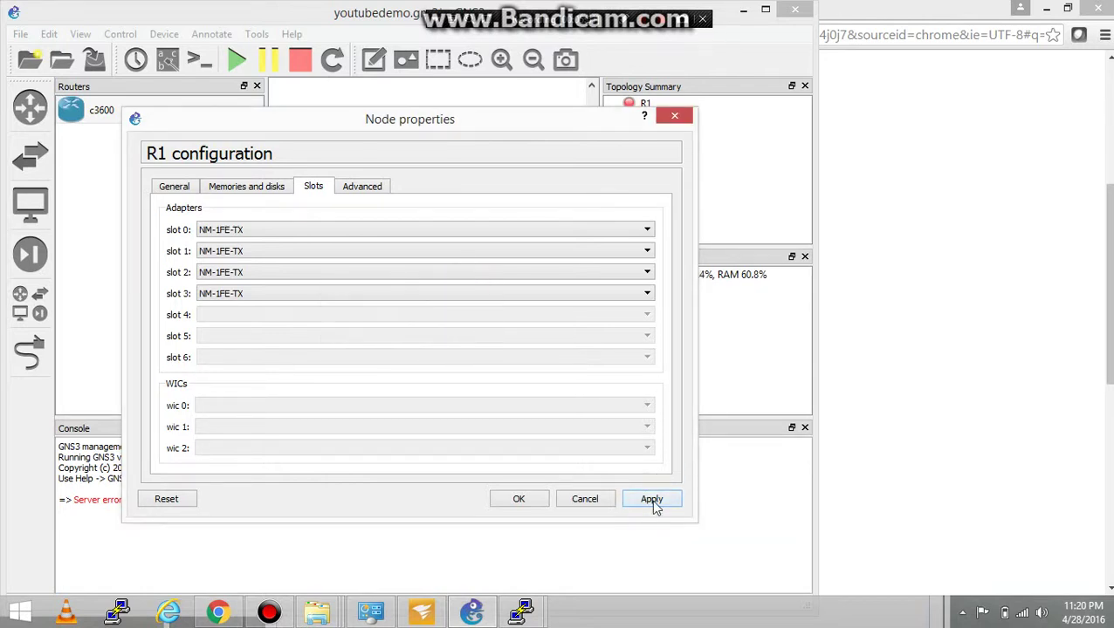
{"action": "left_click", "coordinate": [525, 503]}
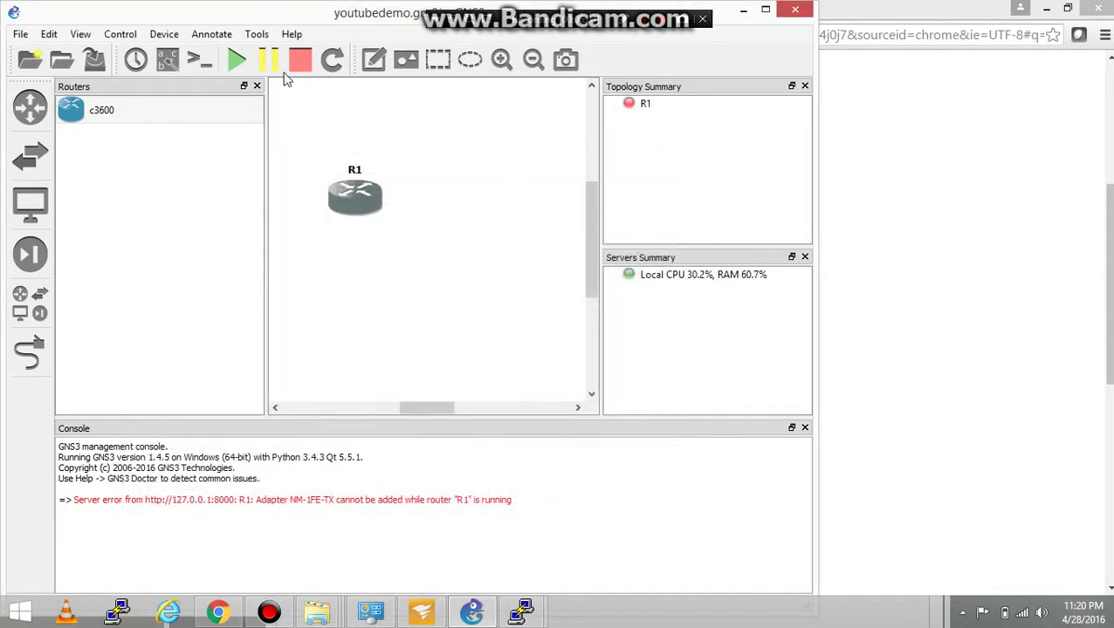
Start router R1 again and open its console
{"action": "left_click", "coordinate": [238, 61]}
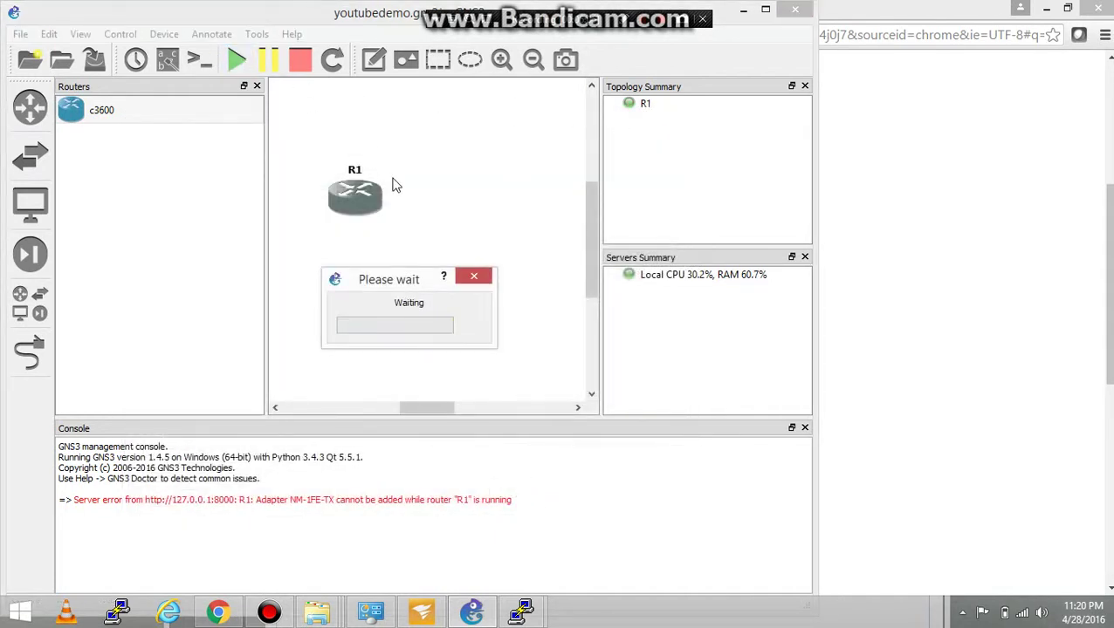
{"action": "right_click", "coordinate": [357, 196]}
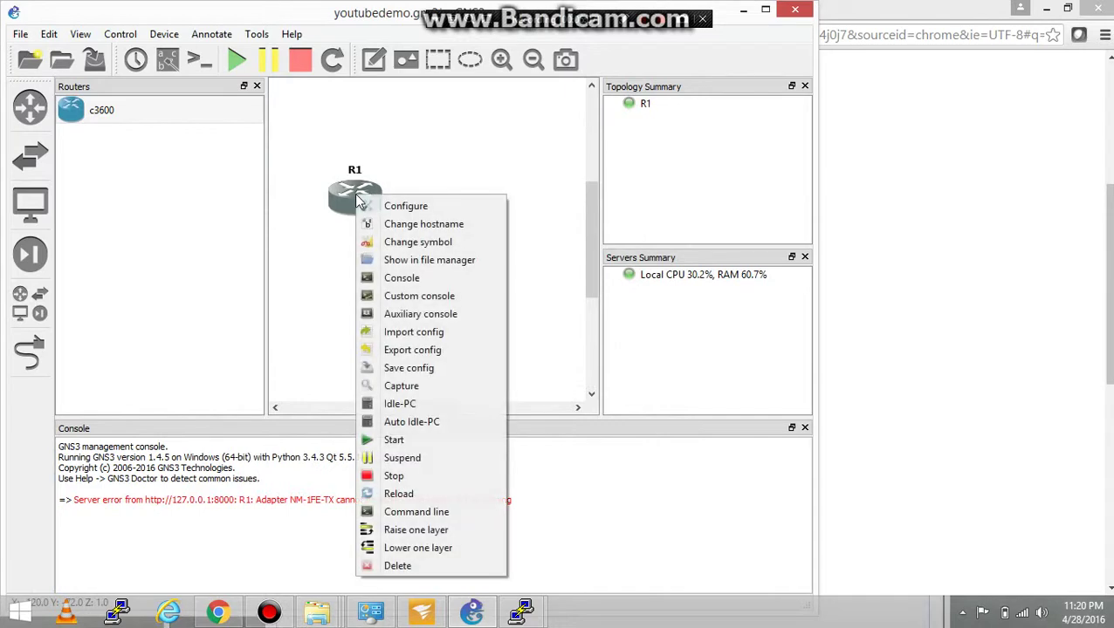
{"action": "left_click", "coordinate": [433, 281]}
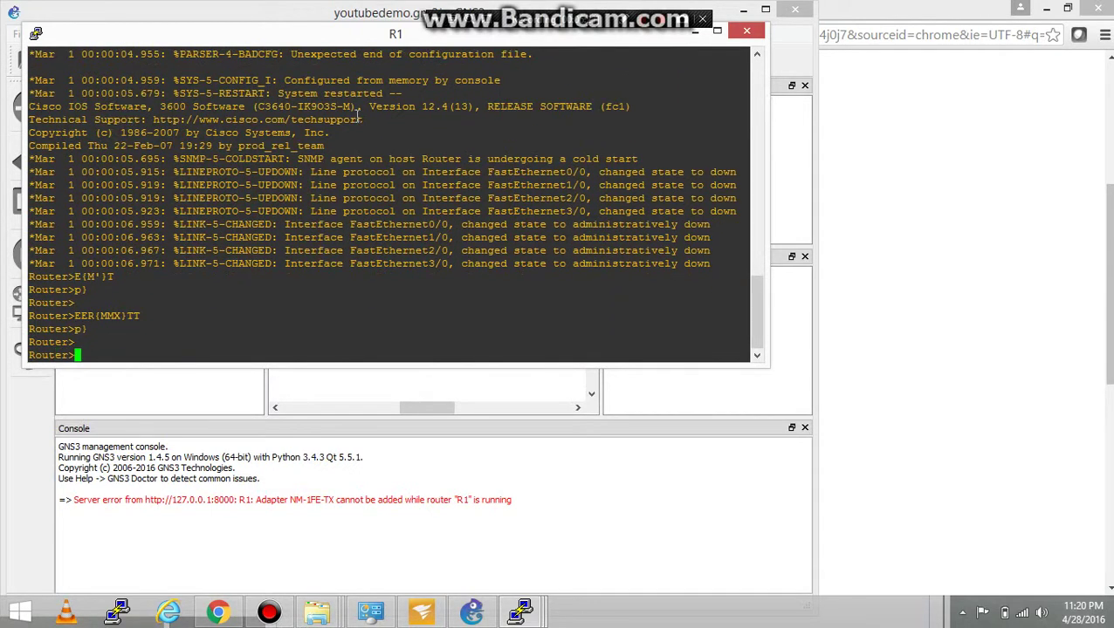
Enter privileged mode with en and global configuration mode with conf t in R1's console
{"action": "type", "text": "en"}
{"action": "key", "text": "Return"}
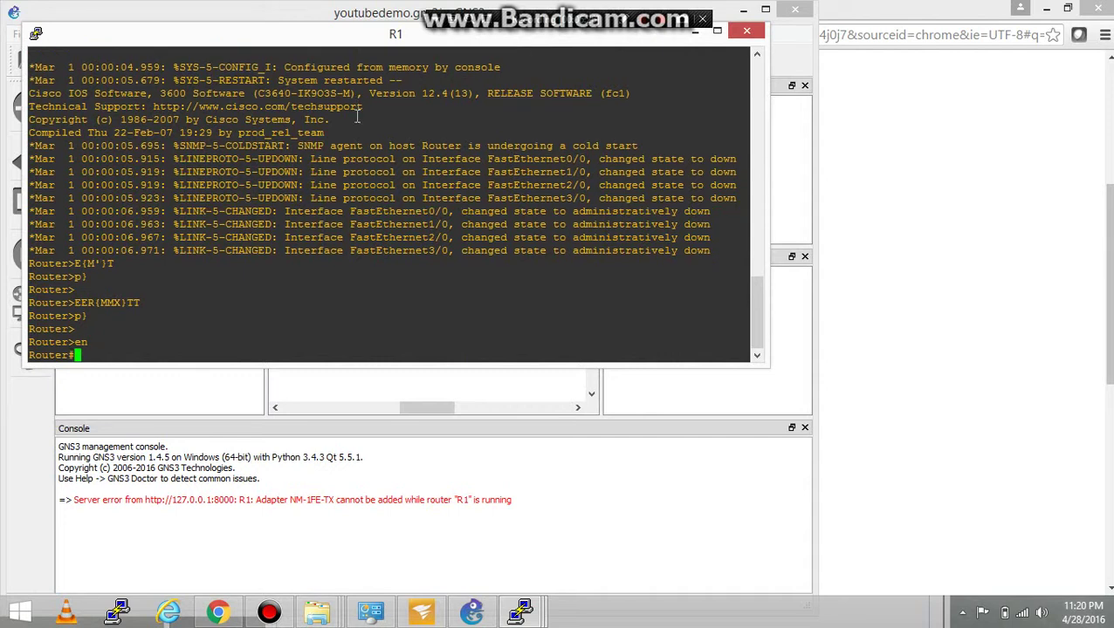
{"action": "type", "text": "conf t"}
{"action": "key", "text": "Return"}
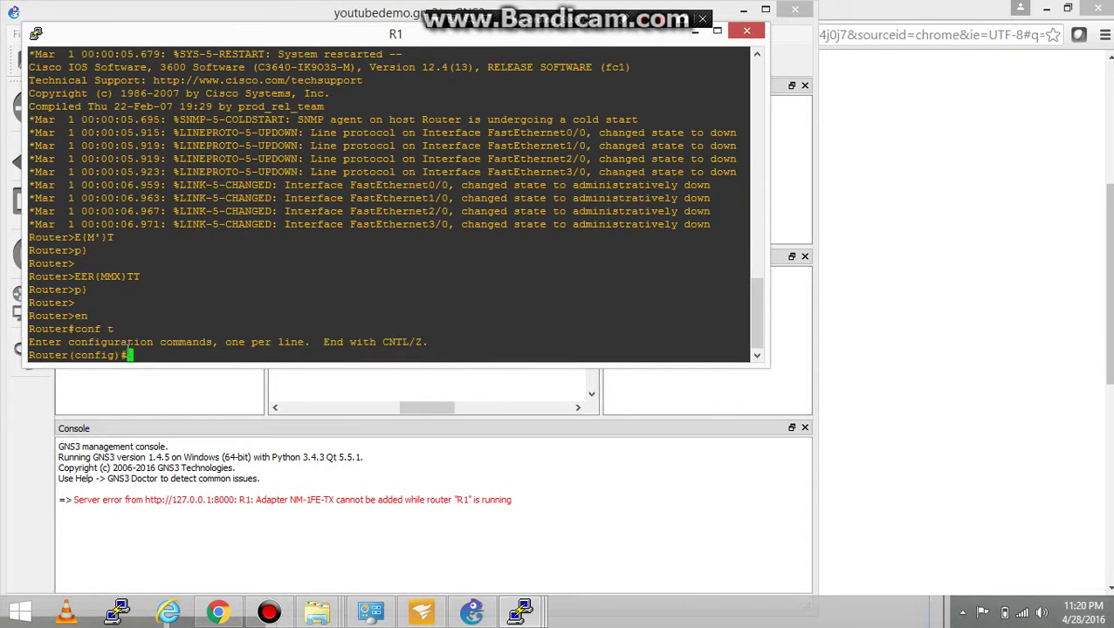
List the interface types available on R1 with interface ?
{"action": "type", "text": "interfa"}
{"action": "key", "text": "Tab"}
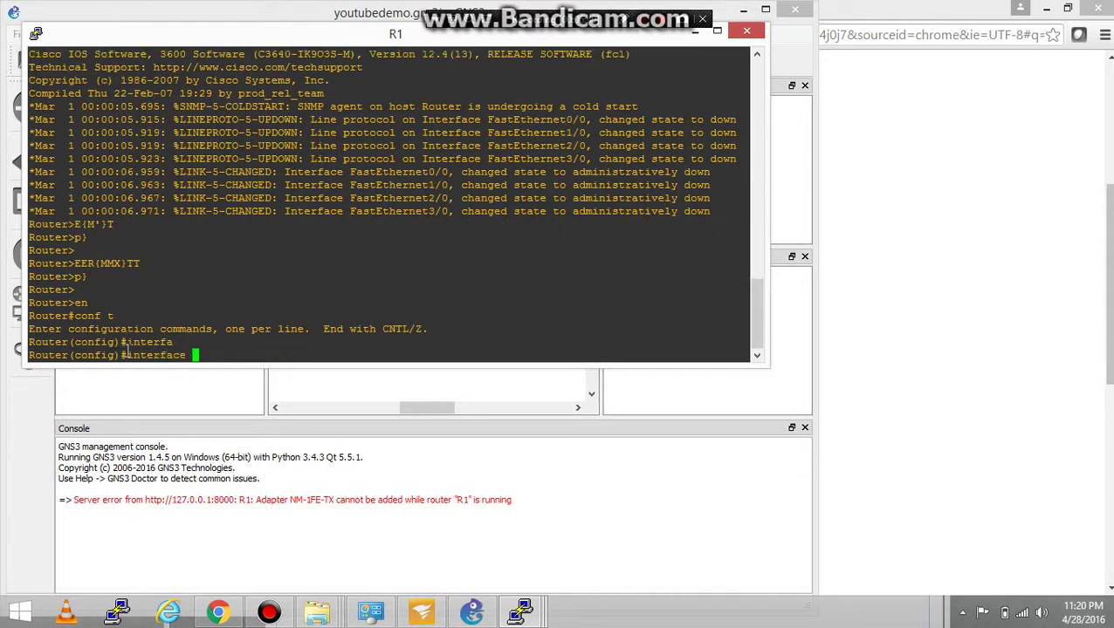
{"action": "type", "text": "?"}
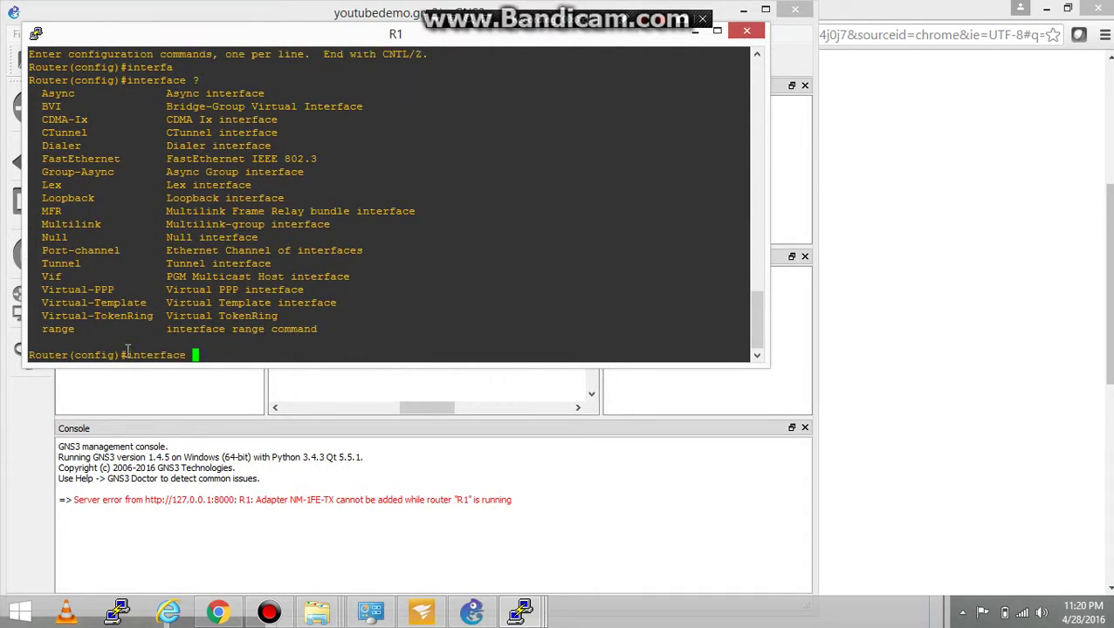
{"action": "left_click", "coordinate": [632, 20]}
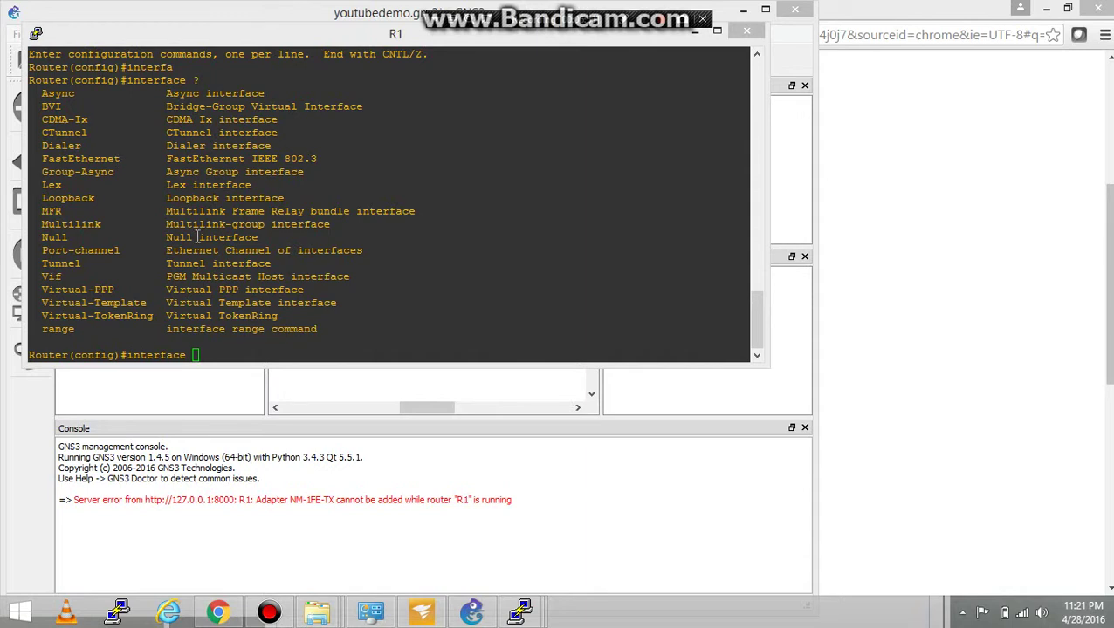
Query the valid FastEthernet interface numbers and enter configuration mode for interface fastEthernet 0/0
{"action": "left_click", "coordinate": [221, 354]}
{"action": "type", "text": "fa"}
{"action": "key", "text": "Tab"}
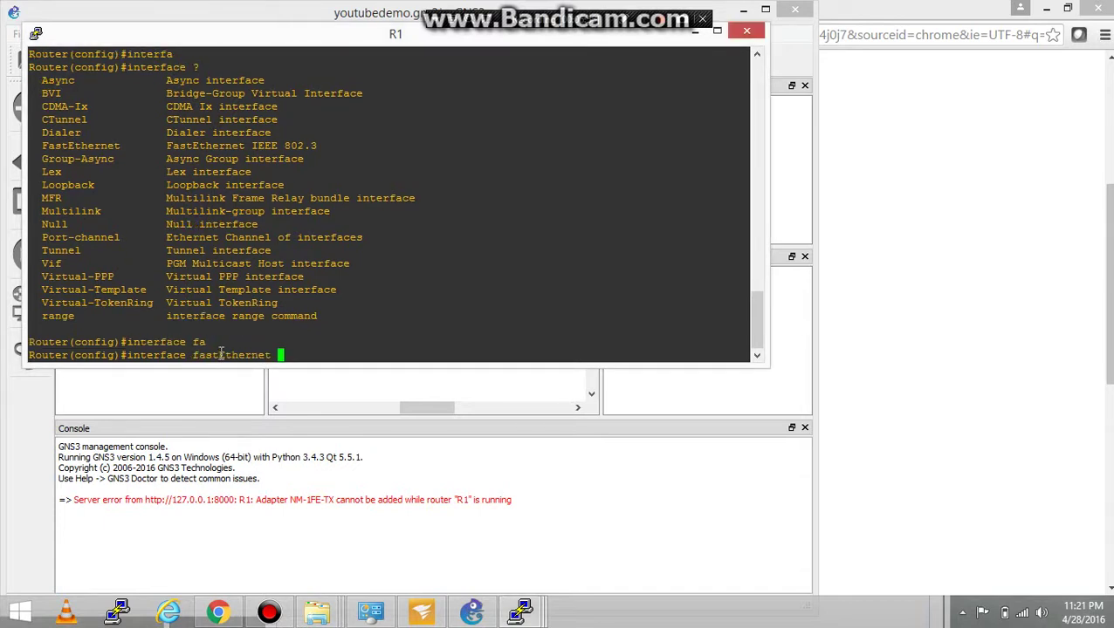
{"action": "type", "text": "?"}
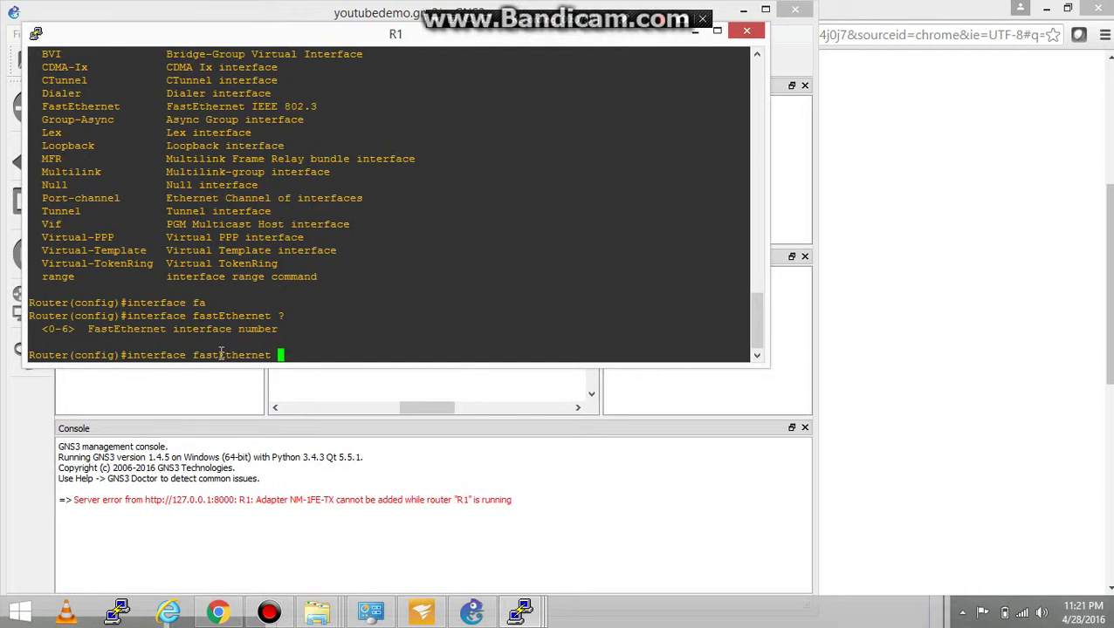
{"action": "type", "text": "0/0"}
{"action": "key", "text": "Return"}
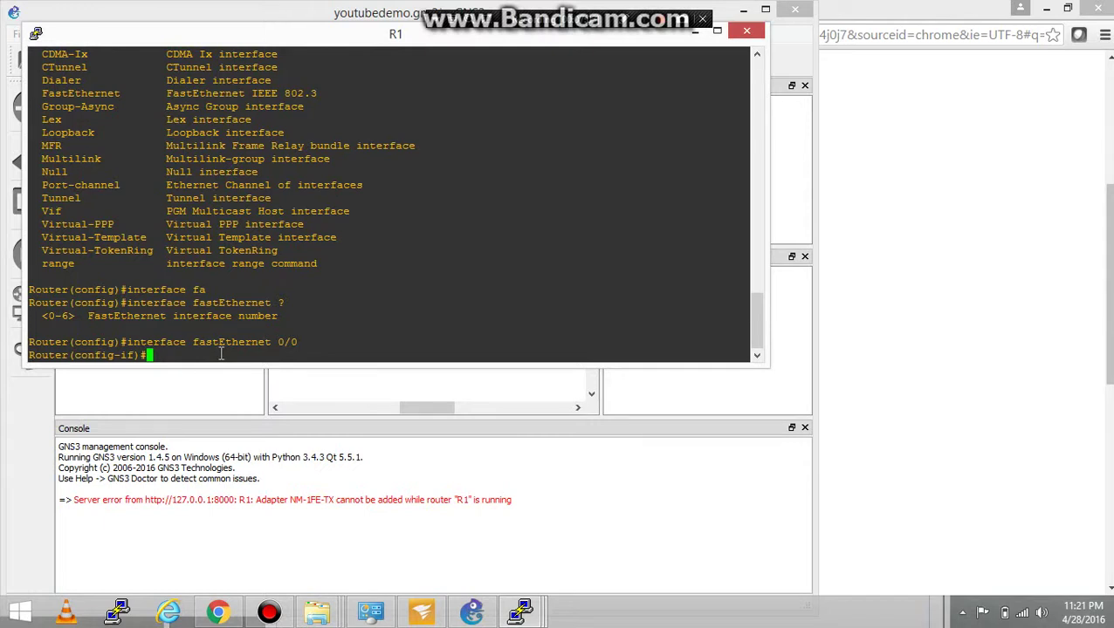
Assign IP address 192.168.1.1 with mask 255.255.255.0 to the interface and exit to the privileged prompt
{"action": "type", "text": "ip address 192."}
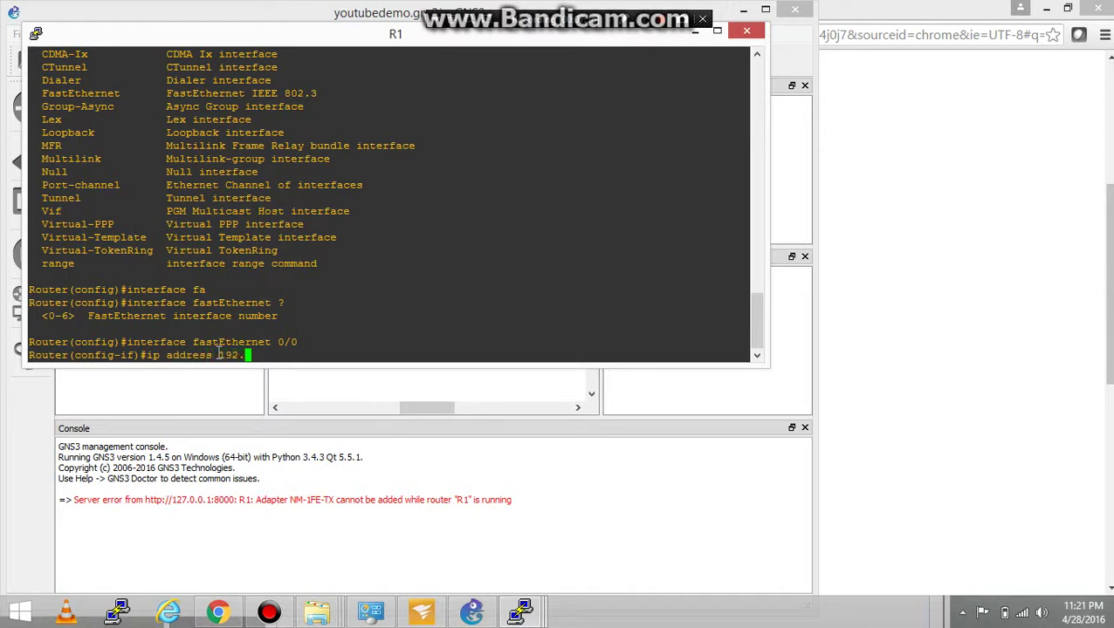
{"action": "type", "text": "168.1.1 255.255.255.0"}
{"action": "key", "text": "Return"}
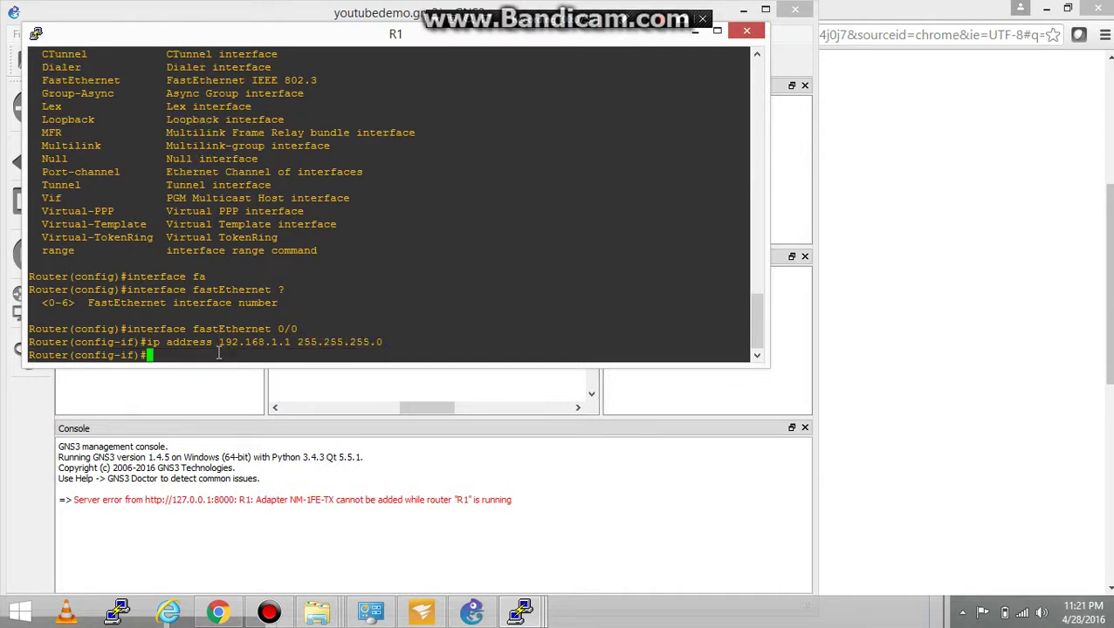
{"action": "type", "text": "exit"}
{"action": "key", "text": "Return"}
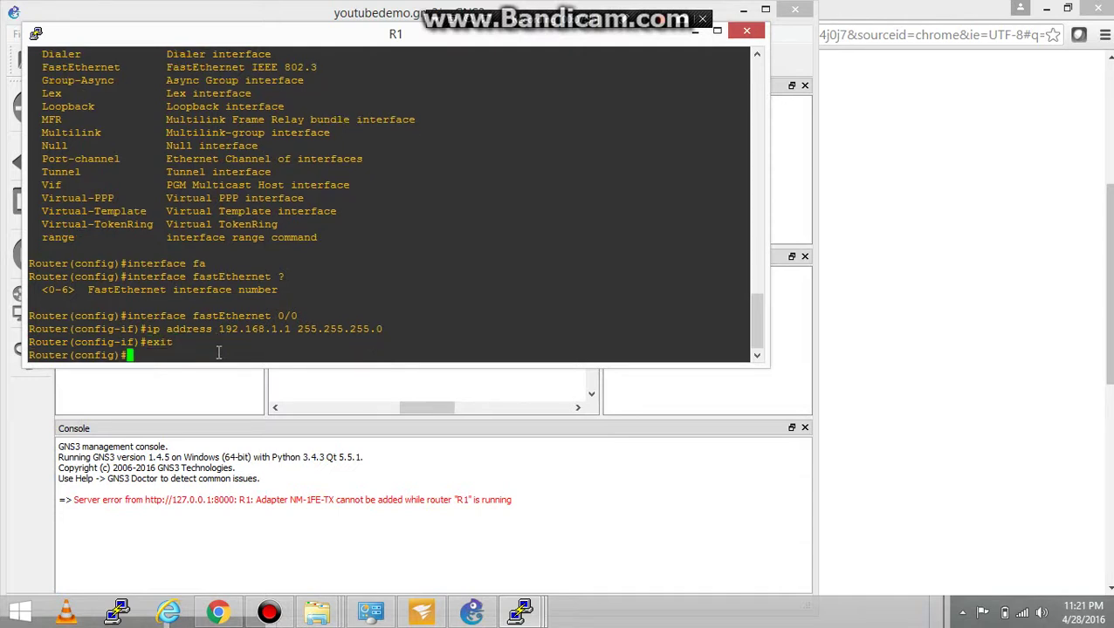
{"action": "type", "text": "exit"}
{"action": "key", "text": "Return"}
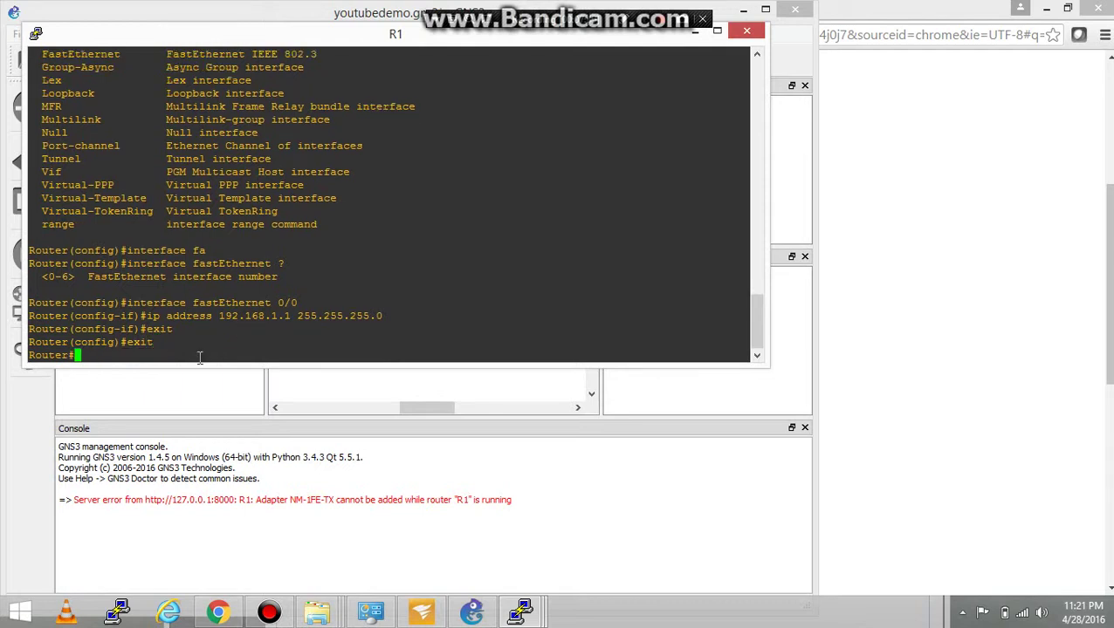
{"action": "key", "text": "Return"}
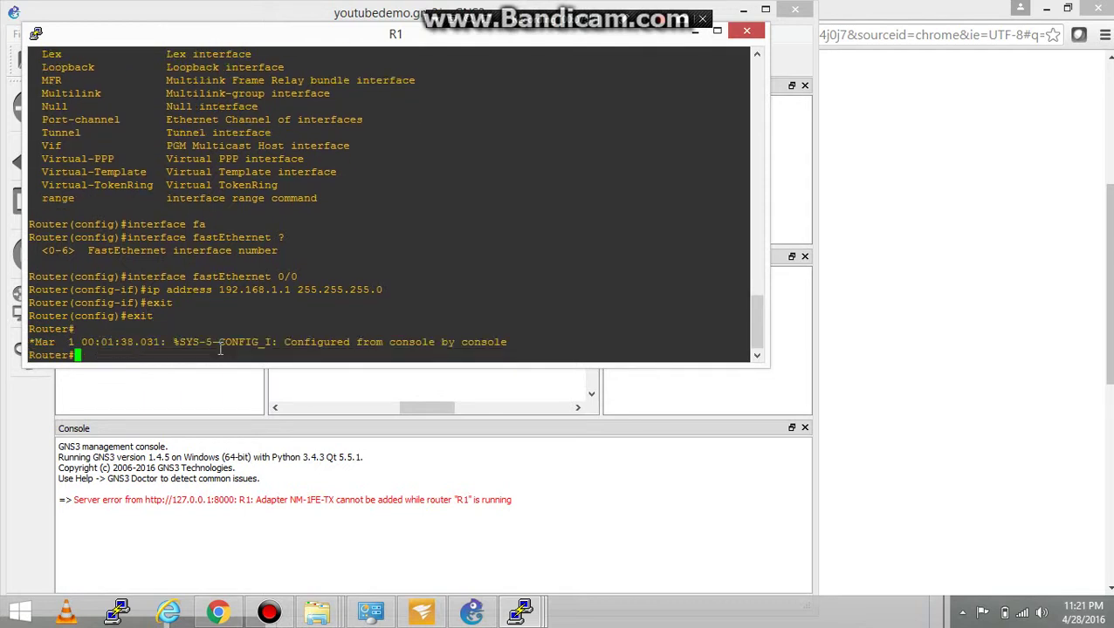
Display the summary of R1's interfaces with sh ip interface brief
{"action": "type", "text": "sh ip int"}
{"action": "key", "text": "Tab"}
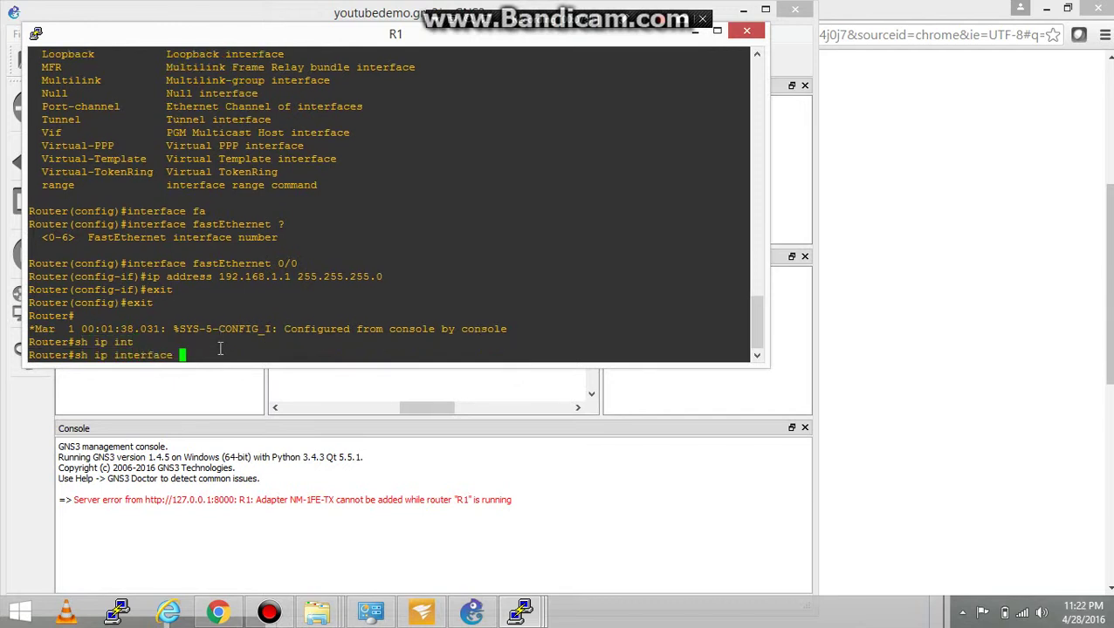
{"action": "type", "text": "br"}
{"action": "key", "text": "Tab"}
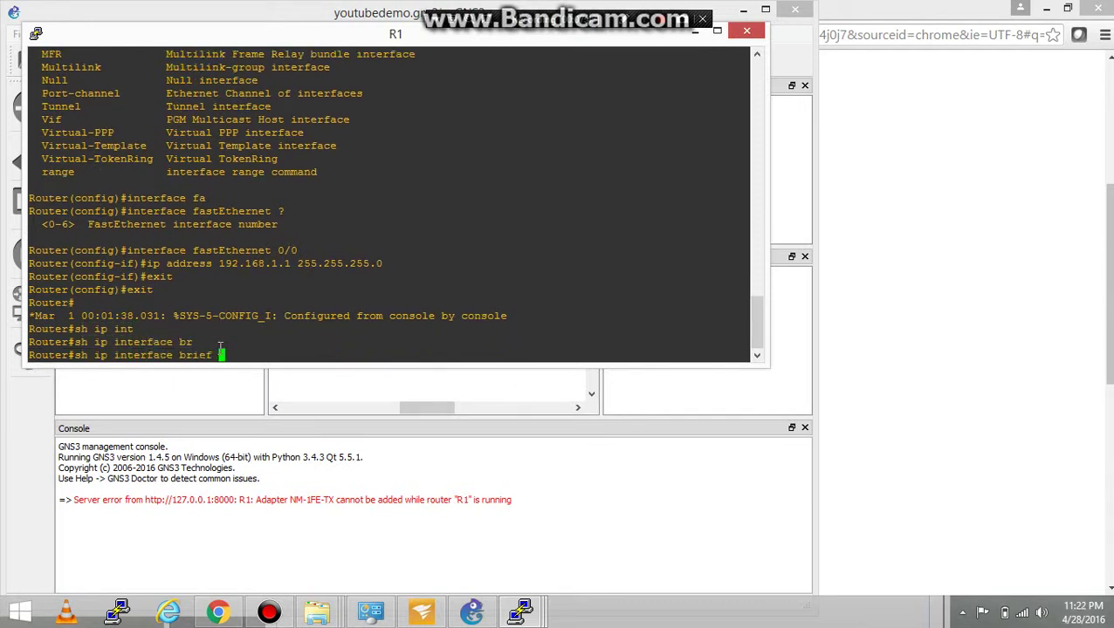
{"action": "key", "text": "Return"}
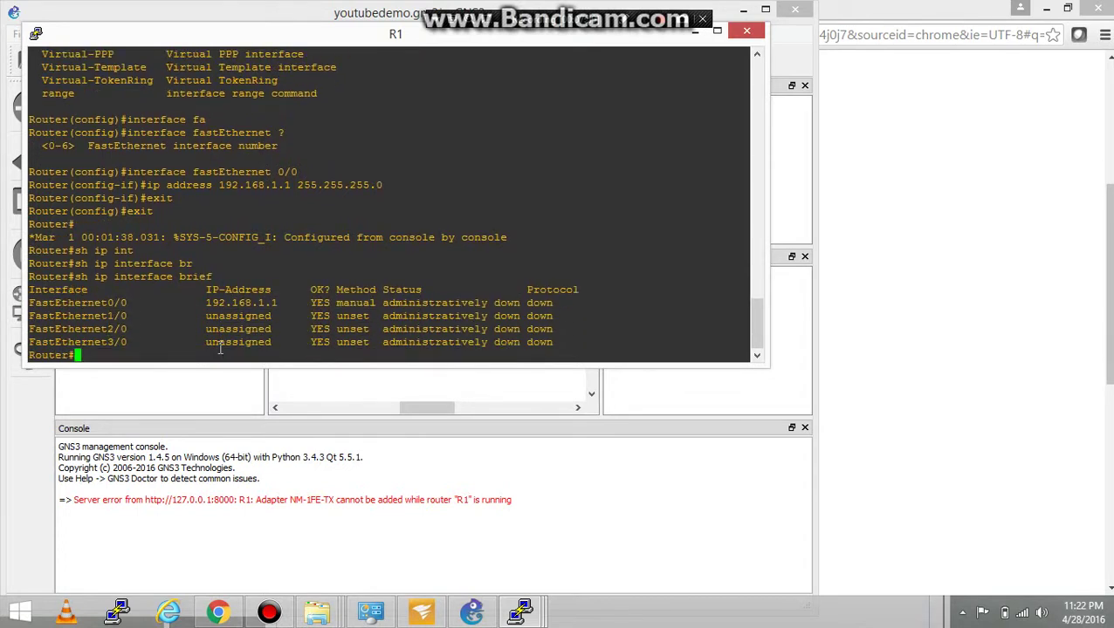